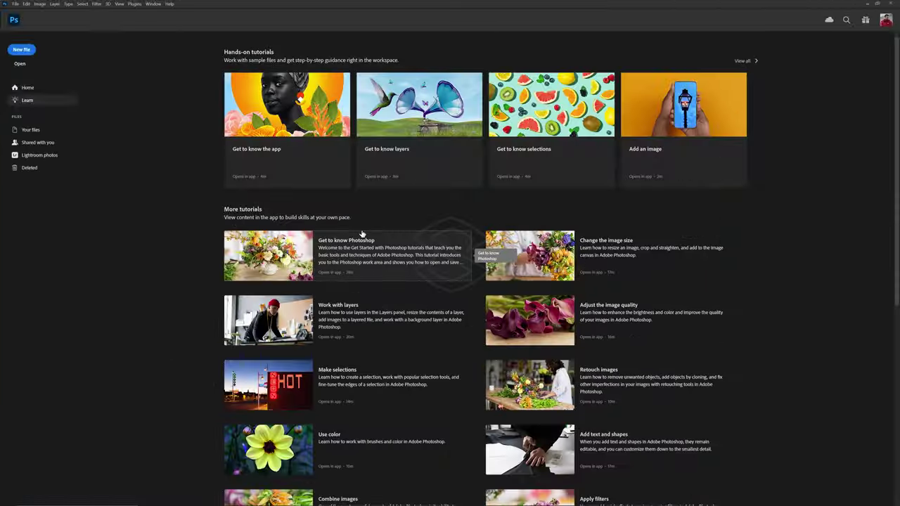
- Create a new 1920 x 1080 px document at 300 ppi from the recent presets
click(22, 49)
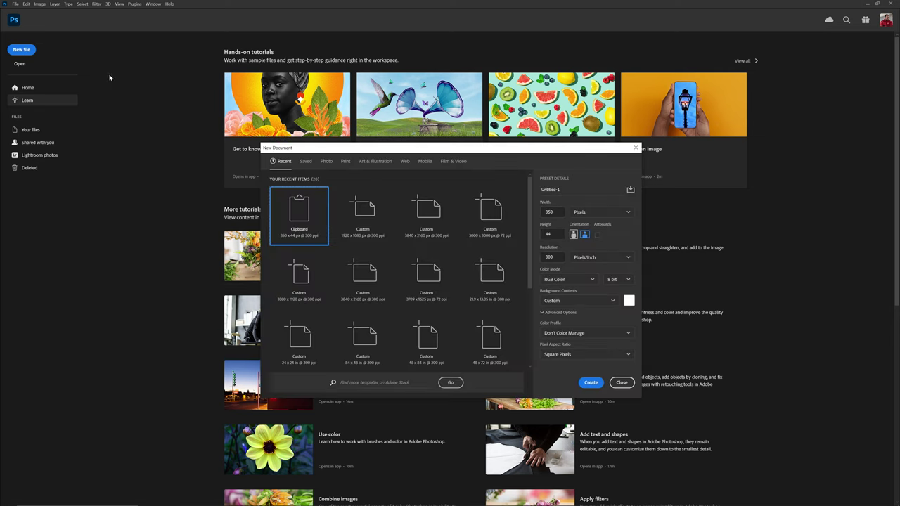
click(370, 213)
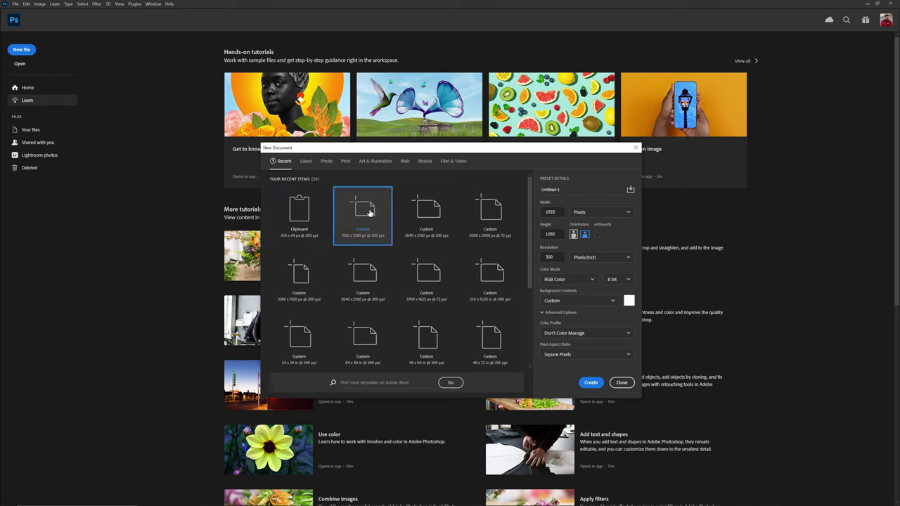
click(591, 382)
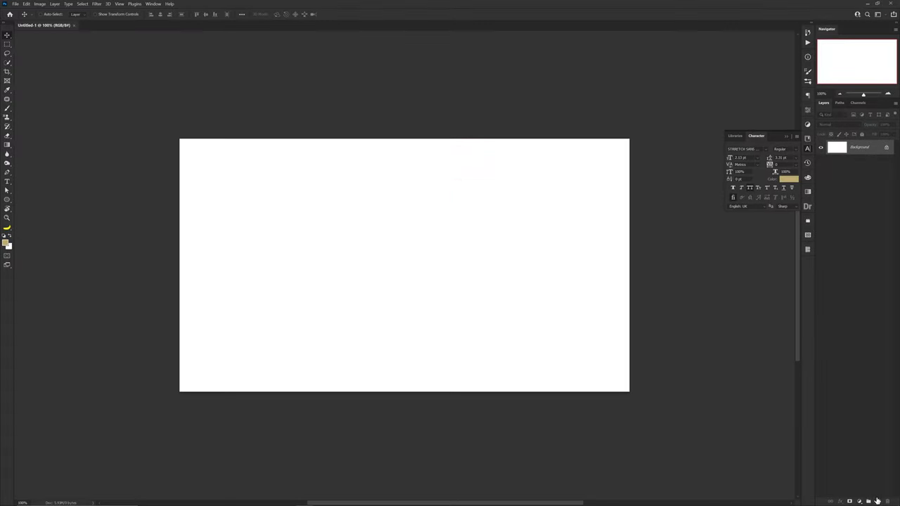
- Add a layer filled with the tan foreground colour and scale it into a large rectangle on the canvas's left side
click(877, 500)
key(ctrl+a)
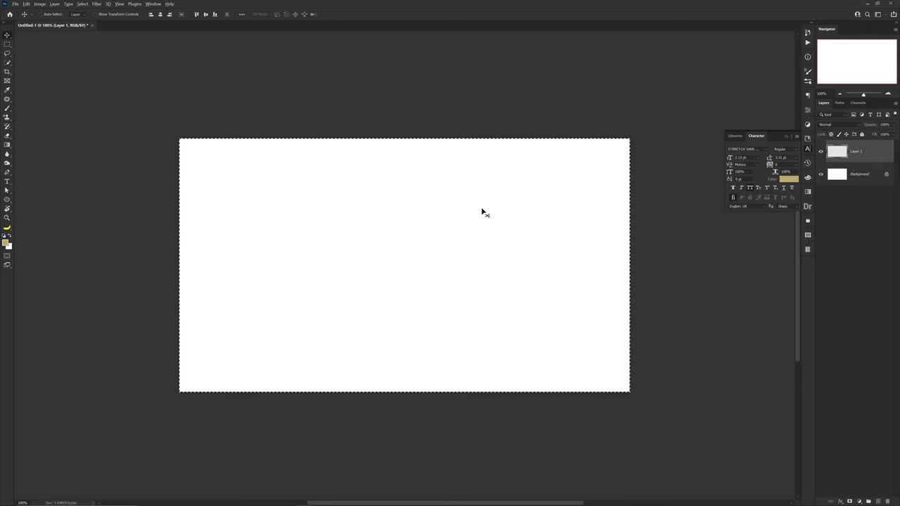
key(alt+BackSpace)
key(ctrl+d)
key(ctrl+t)
drag(630, 265, 441, 266)
drag(336, 256, 462, 261)
key(Return)
- Shape a duplicate of the tan rectangle into a smaller rectangle extending past its right edge
key(ctrl+t)
drag(614, 271, 561, 268)
key(Return)
- Darken the smaller rectangle to near black with Hue/Saturation and shift it right so it overlaps the large rectangle's edge
key(ctrl+u)
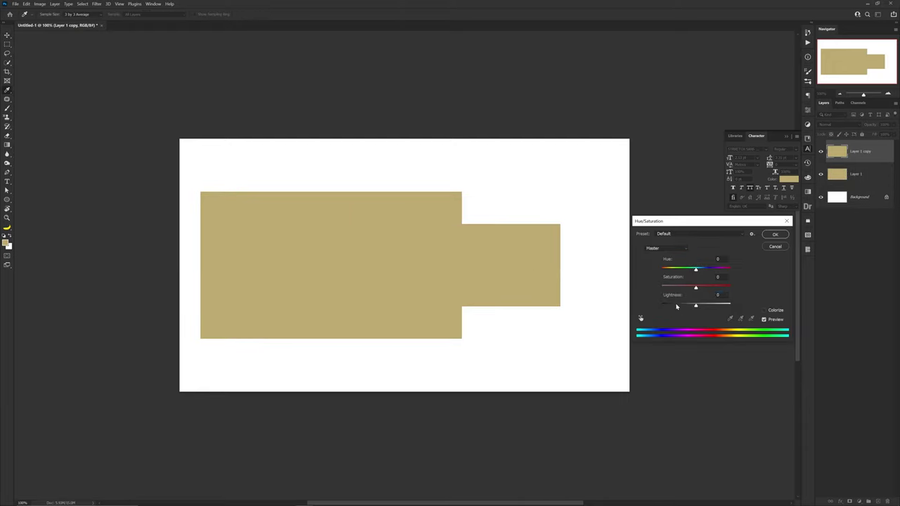
drag(678, 308, 669, 305)
click(775, 234)
drag(562, 251, 602, 246)
- Enlarge the big tan rectangle slightly and reposition it
click(396, 242)
key(ctrl+t)
drag(462, 263, 469, 263)
drag(378, 264, 380, 262)
key(Return)
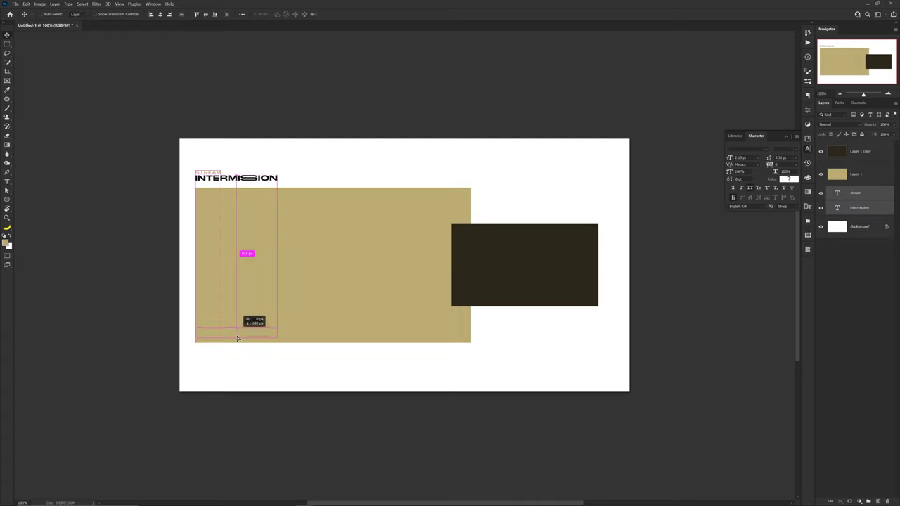
- Duplicate the STREAM INTERMISSION heading below the tan rectangle and change the copied texts to RECENT and SUBSCRIBER
drag(250, 318, 239, 355)
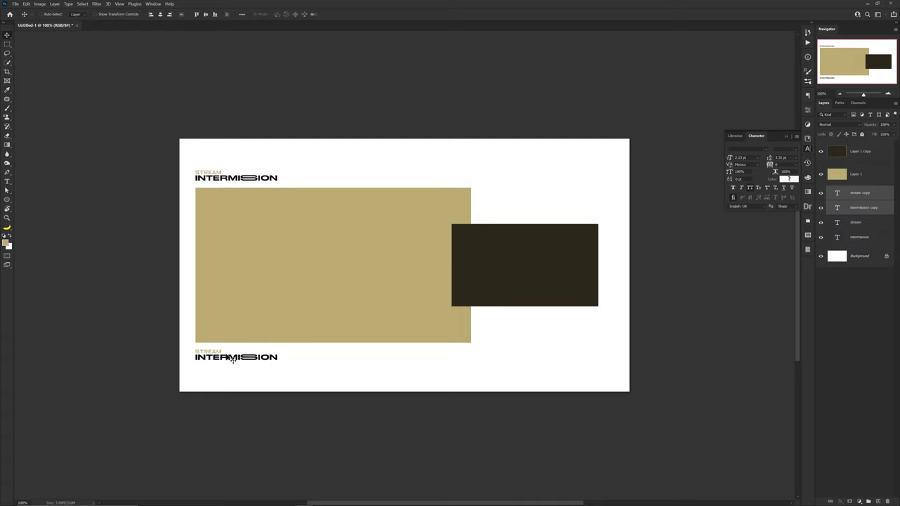
key(t)
click(213, 349)
double_click(217, 357)
text(SUBSC)
key(ctrl+Return)
- Scale down the RECENT and SUBSCRIBER texts together beneath the tan rectangle
ctrl+click(214, 352)
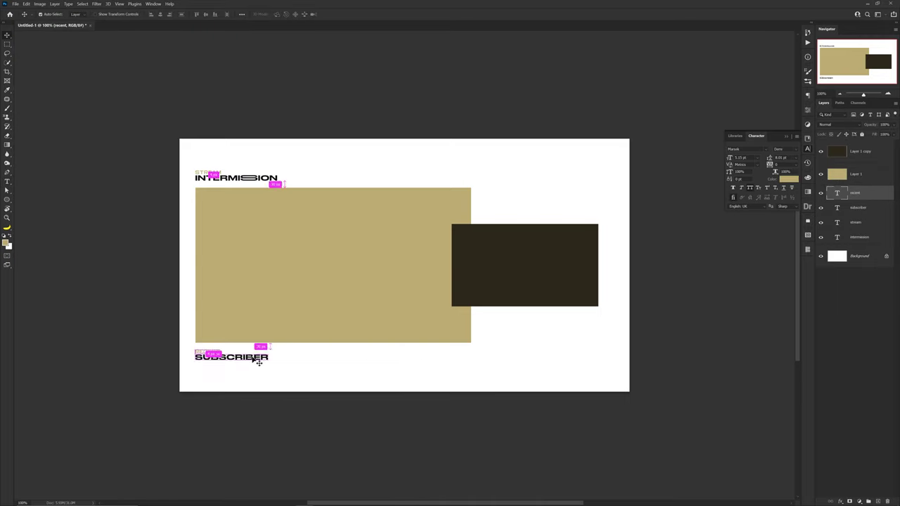
ctrl+shift+click(255, 359)
key(ctrl+t)
drag(268, 360, 243, 357)
- Duplicate the INTERMISSION text, enlarge and tilt the copy to about 75 pt, and place its layer just above the Background
ctrl+click(235, 178)
drag(235, 178, 489, 246)
key(ctrl+t)
key(Return)
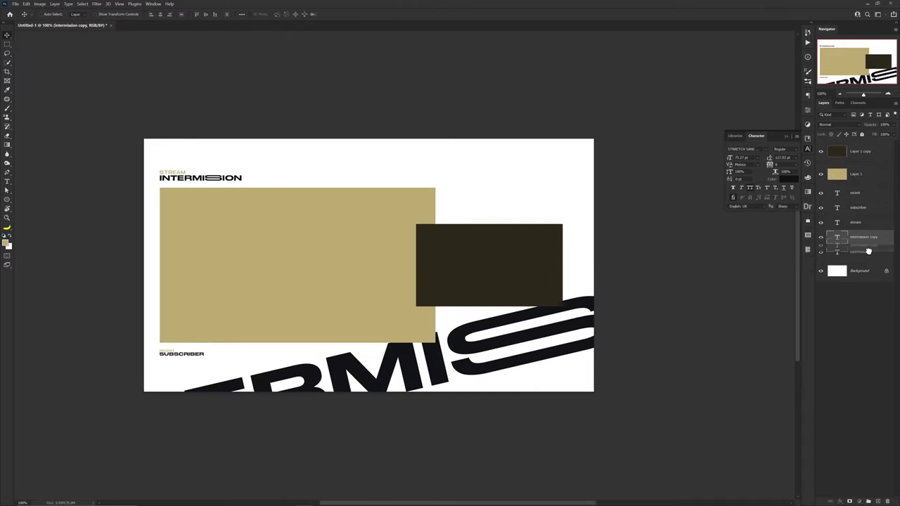
key(ctrl+bracketleft)
- Enlarge and reposition the tilted INTERMISSION text to about 103 pt along the canvas's lower edge and reduce its opacity to 7%
mouse_move(545, 299)
mouse_down()
mouse_move(622, 290)
mouse_move(598, 284)
mouse_up()
key(ctrl+t)
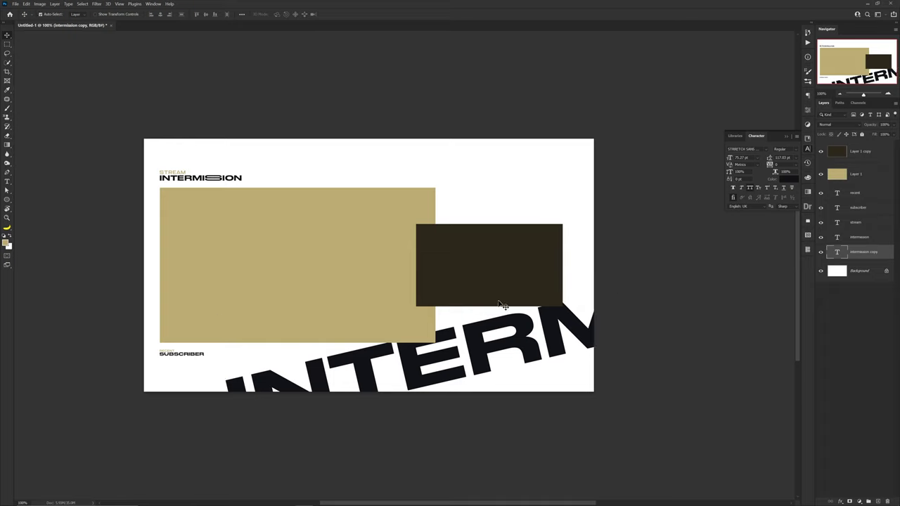
drag(631, 203, 623, 138)
drag(503, 275, 553, 275)
key(Return)
drag(872, 136, 863, 136)
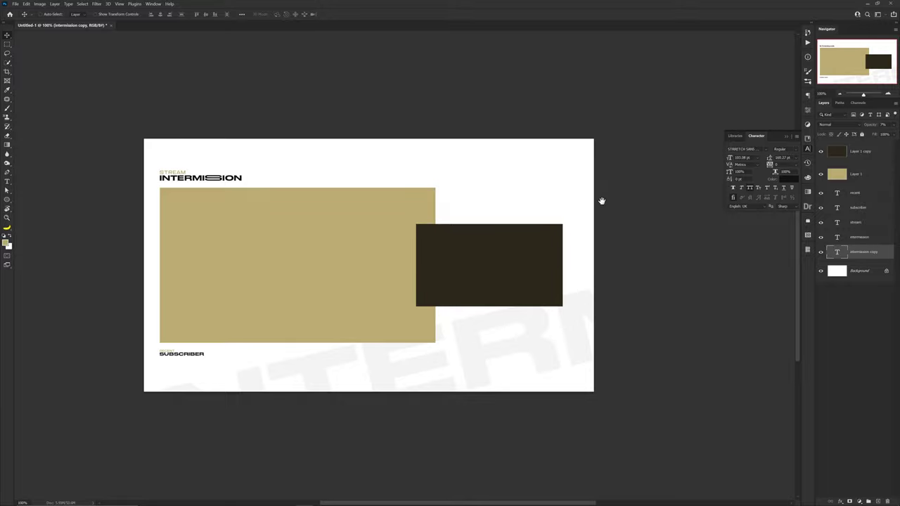
drag(602, 201, 627, 195)
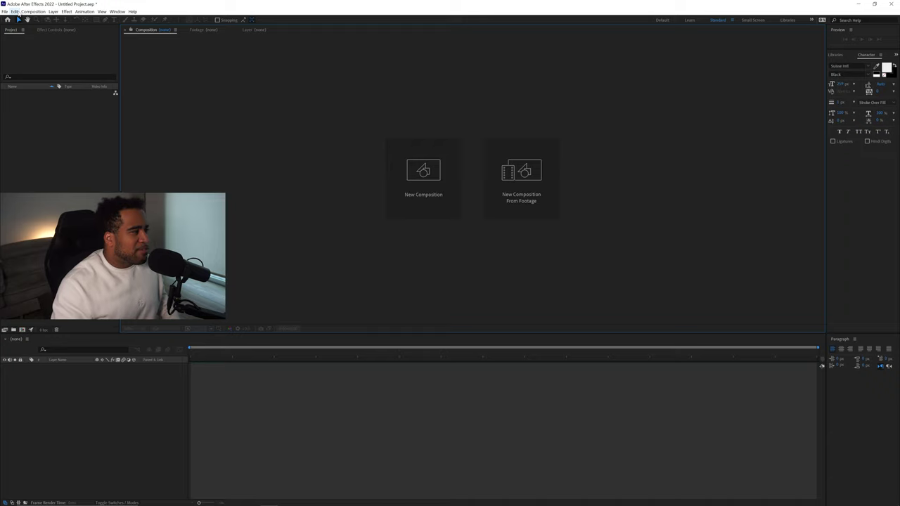
- Switch to After Effects and import 3D_INT.psd as Composition - Retain Layer Sizes with editable layer styles
click(15, 11)
mouse_move(5, 12)
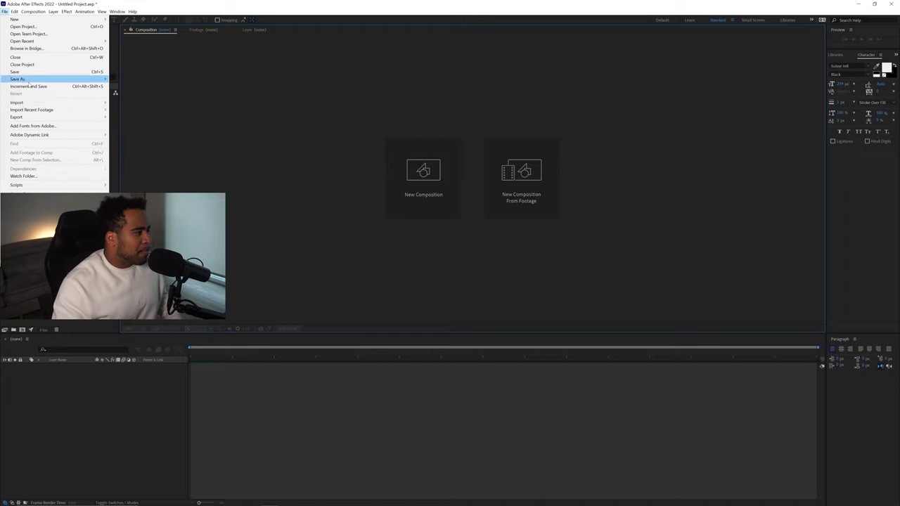
mouse_move(43, 103)
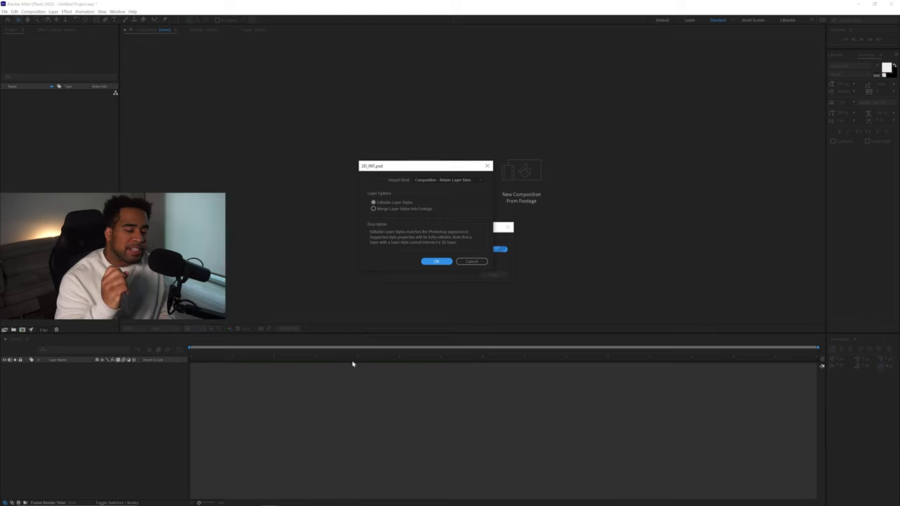
click(431, 180)
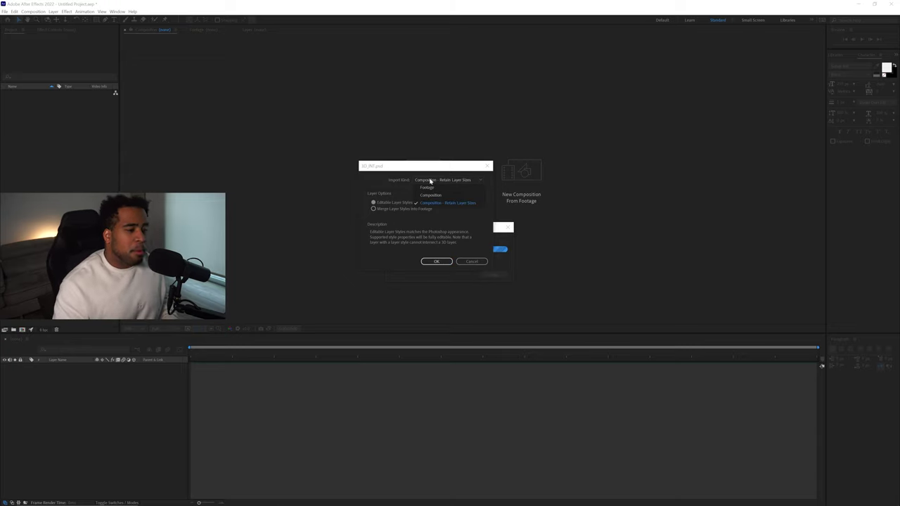
click(456, 204)
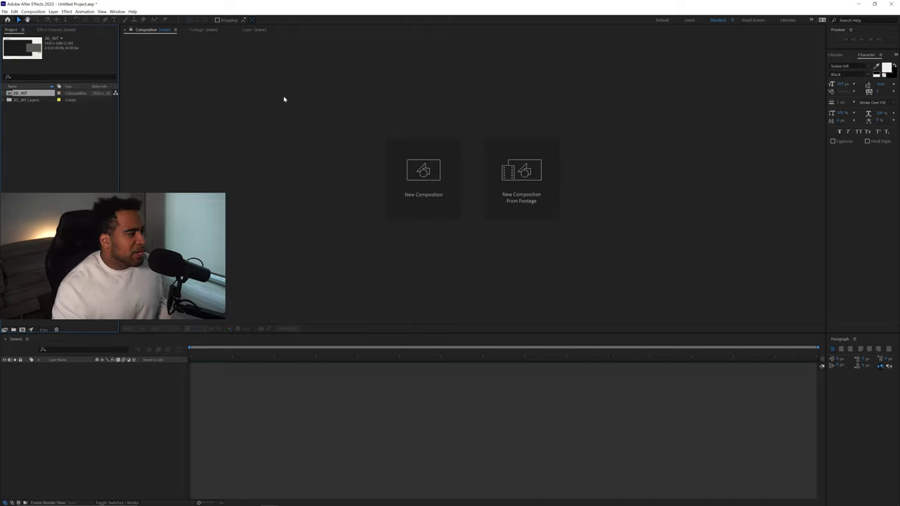
drag(89, 122, 45, 94)
click(116, 12)
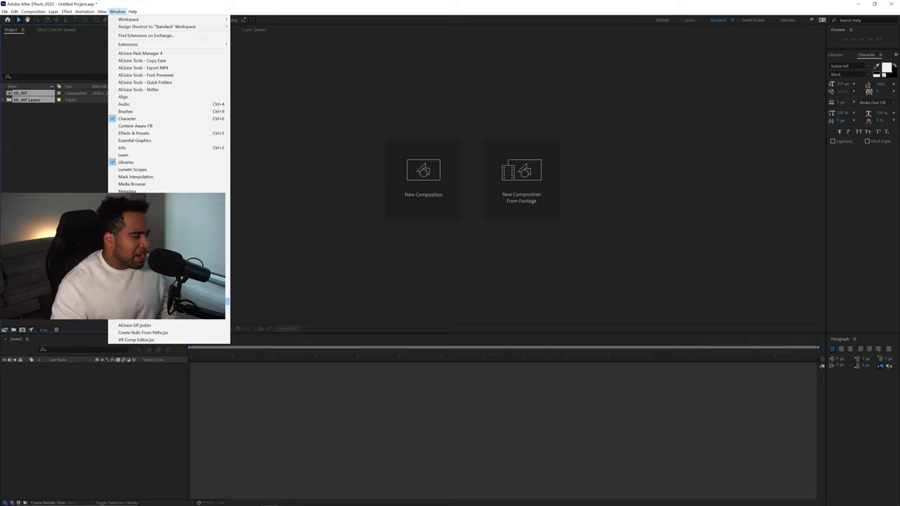
click(57, 141)
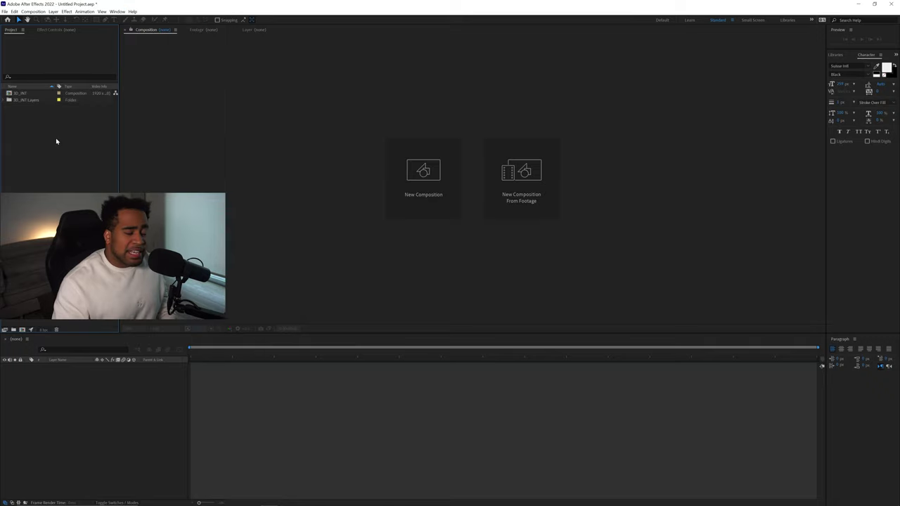
- Open the 3D_INT composition and add a full-size solid layer named 3D
click(26, 94)
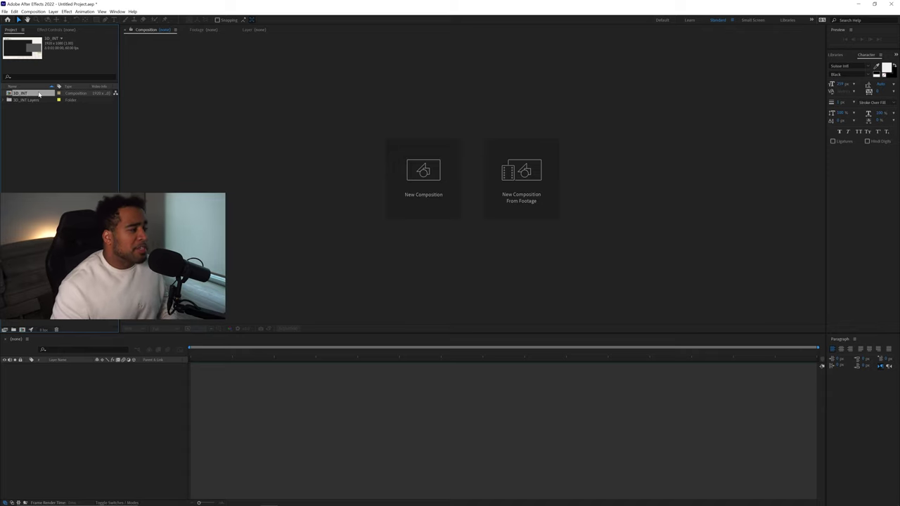
double_click(39, 94)
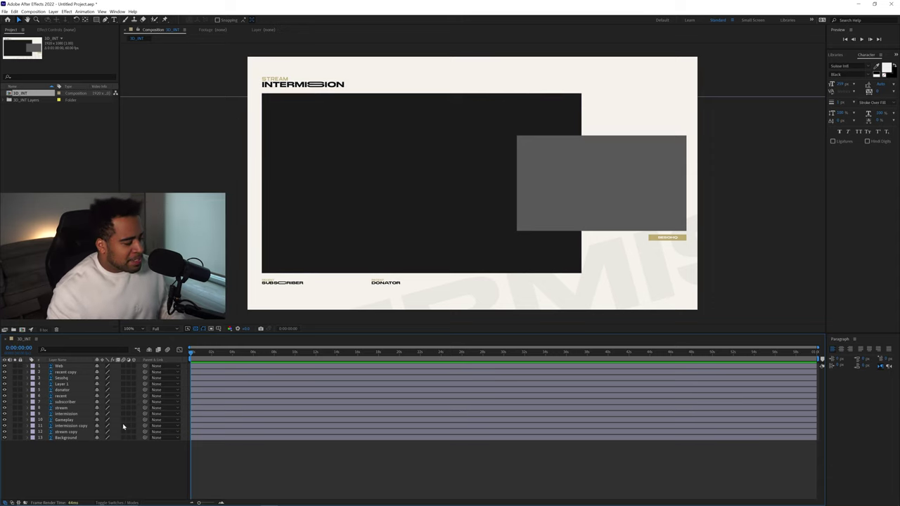
right_click(127, 453)
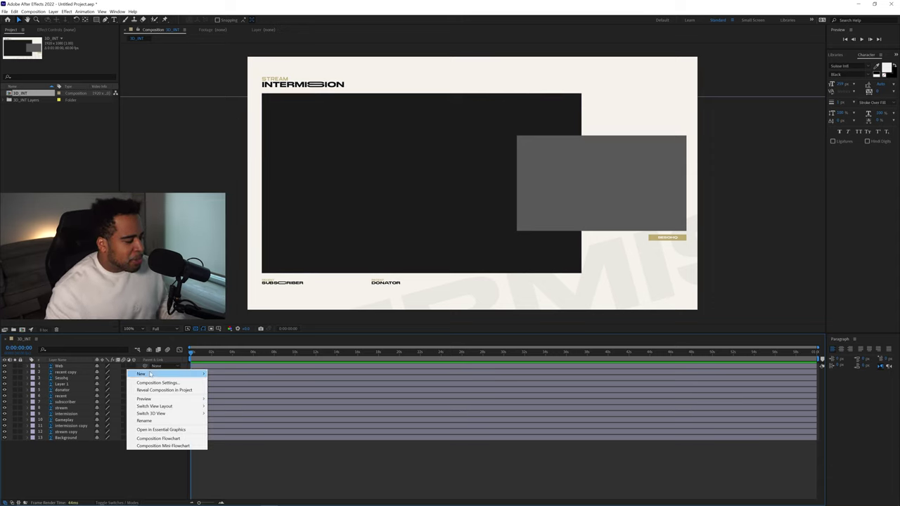
mouse_move(149, 374)
click(222, 393)
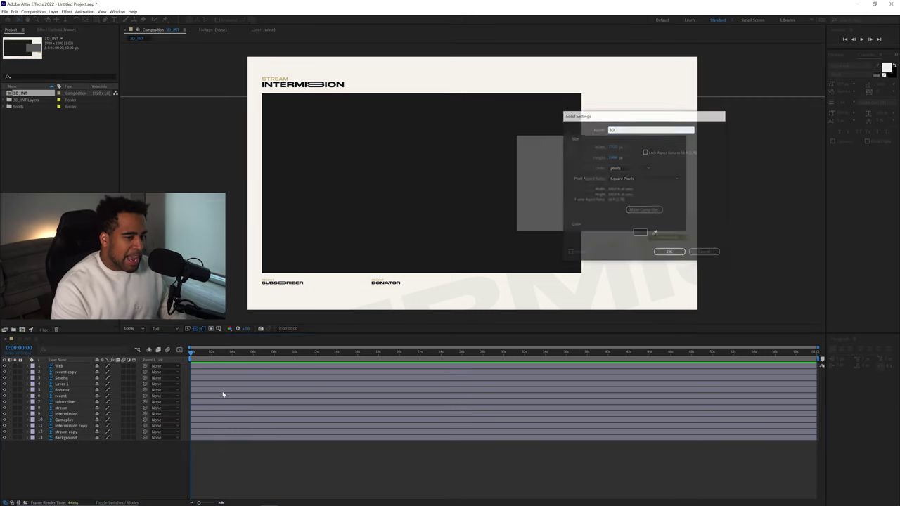
key(Return)
- Add a second full-size solid layer named Logo above the 3D solid
right_click(140, 452)
mouse_move(158, 386)
click(239, 401)
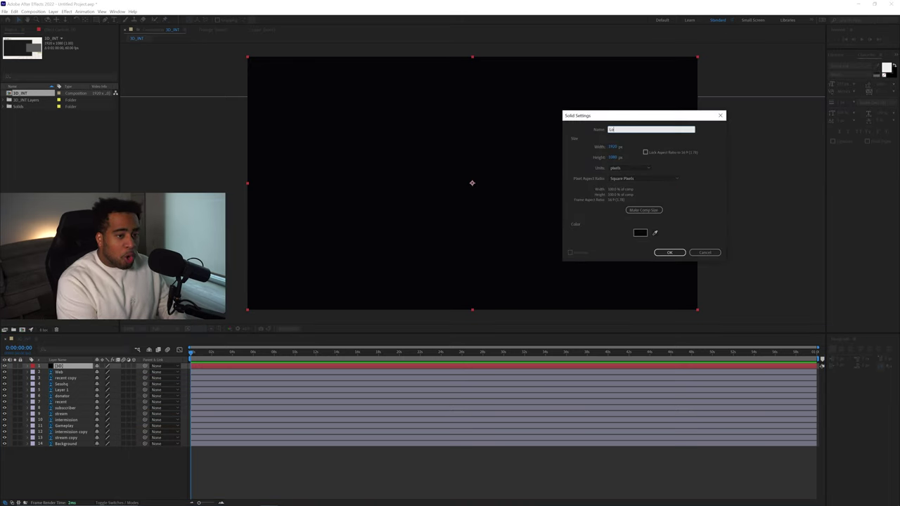
key(Return)
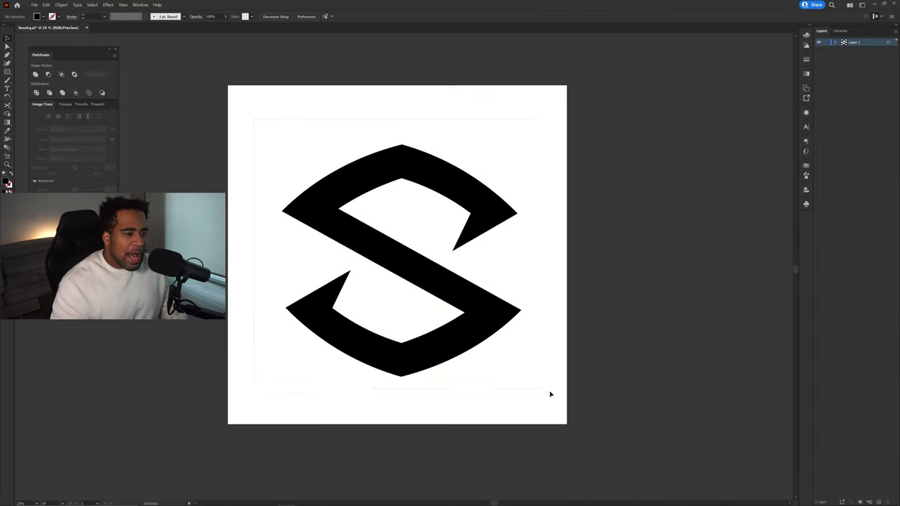
- Copy the whole S logo from Illustrator and paste it as a mask onto the Logo solid in After Effects
key(ctrl+a)
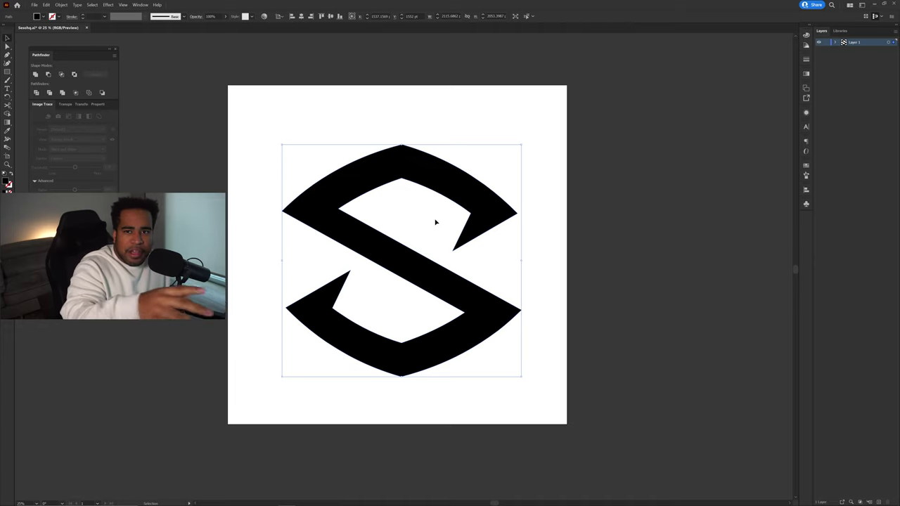
key(v)
click(269, 503)
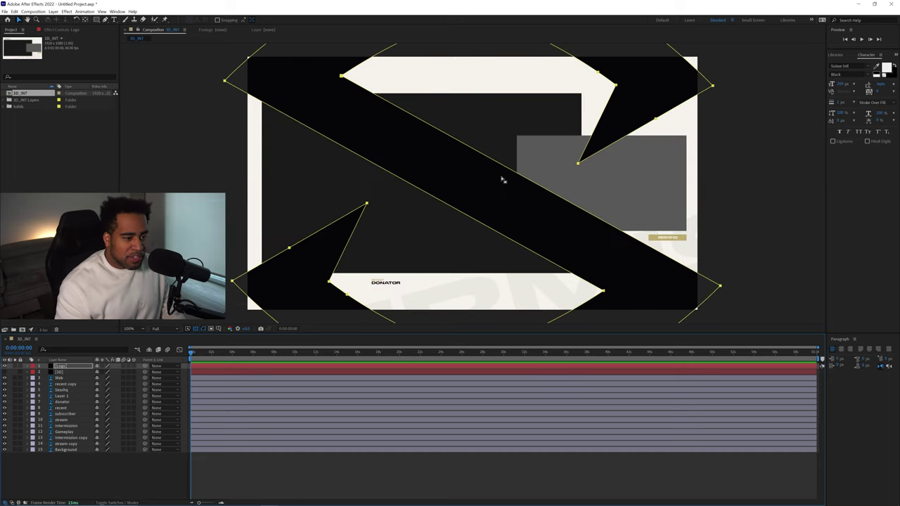
- Try to fit the oversized S logo into the composition by scaling down the masked Logo solid
scroll(503, 190, down, 4)
scroll(503, 190, up, 2)
click(598, 146)
click(596, 94)
click(558, 118)
click(553, 182)
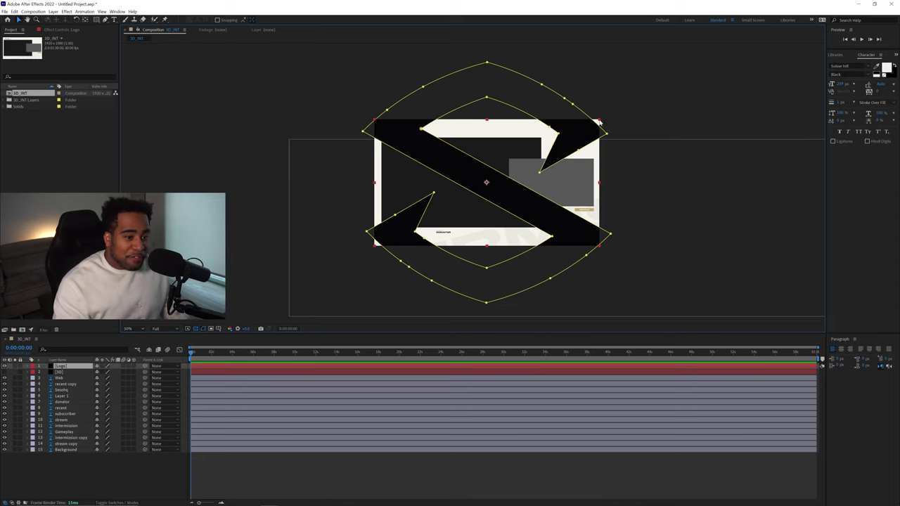
drag(600, 121, 581, 130)
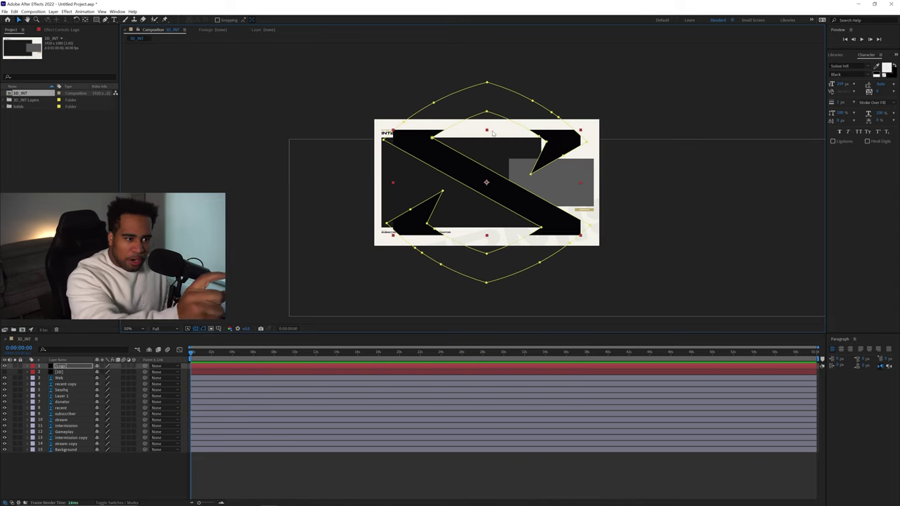
- Undo the scaling and the logo mask on the Logo solid
key(ctrl+z)
key(ctrl+z)
key(ctrl+z)
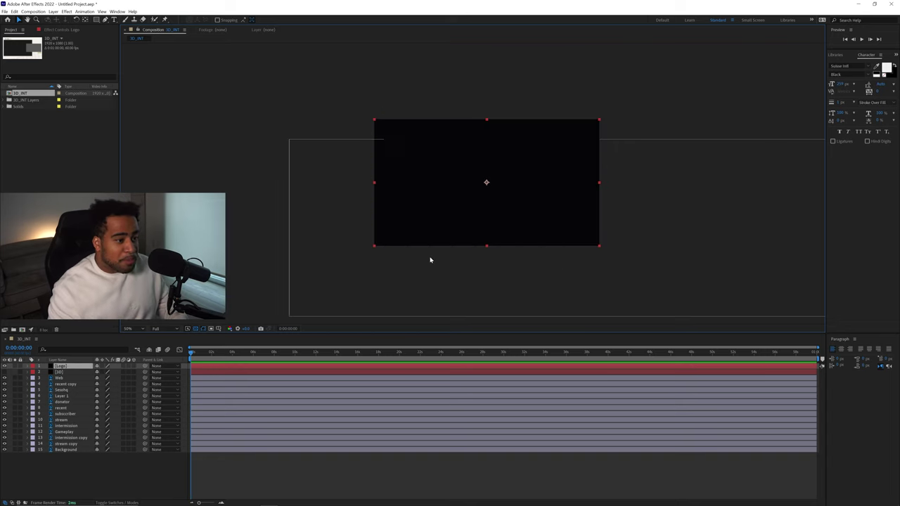
- Scale the S logo in Illustrator down to about 790 px wide and paste it onto the Logo solid in After Effects
click(316, 500)
drag(521, 257, 445, 258)
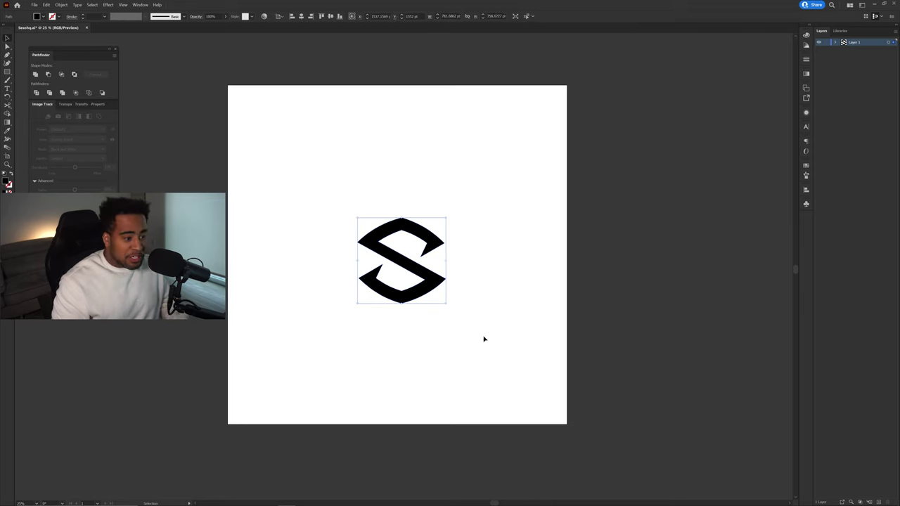
click(302, 501)
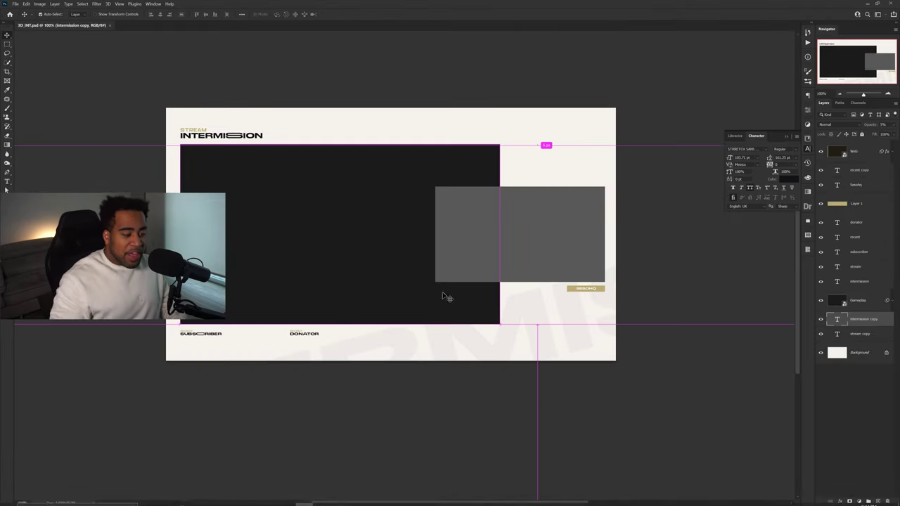
click(251, 500)
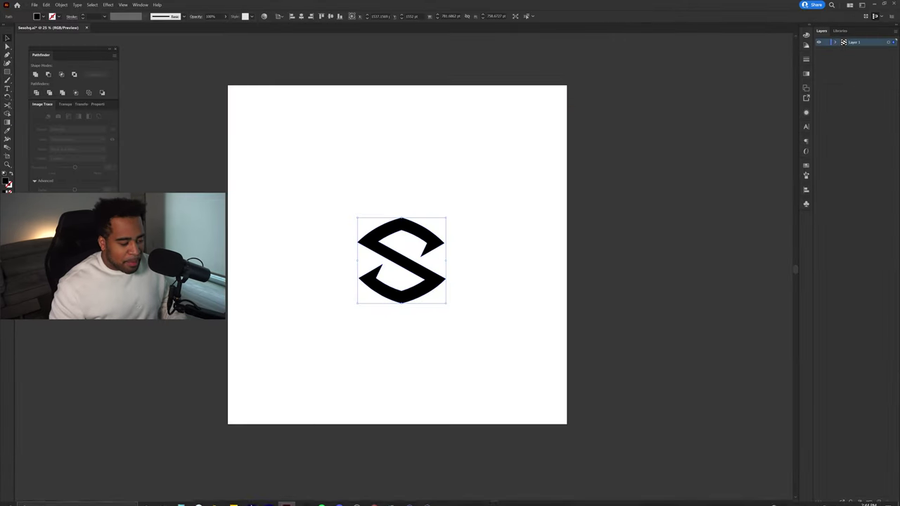
click(267, 501)
key(ctrl+v)
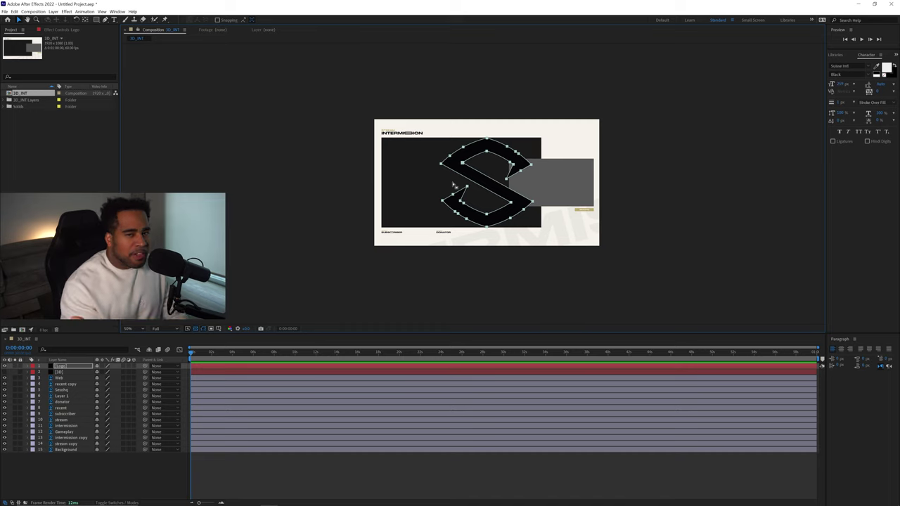
double_click(513, 161)
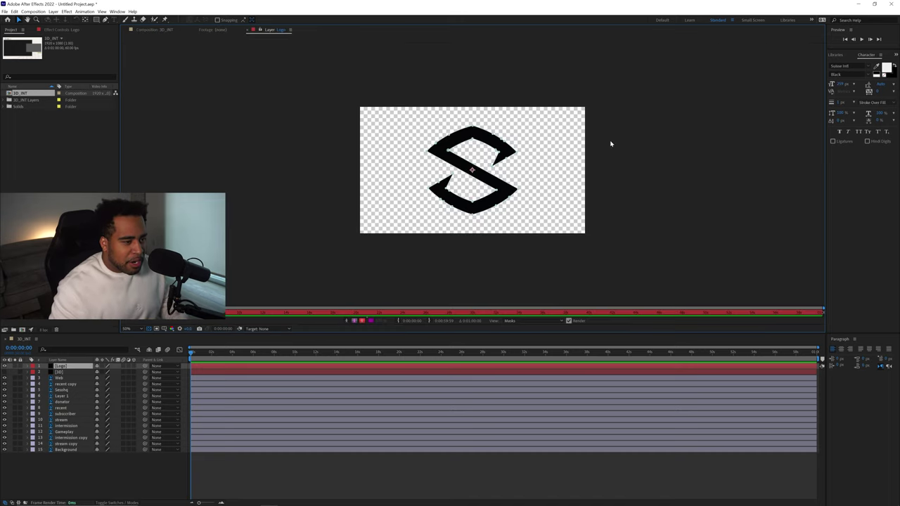
click(239, 30)
click(155, 30)
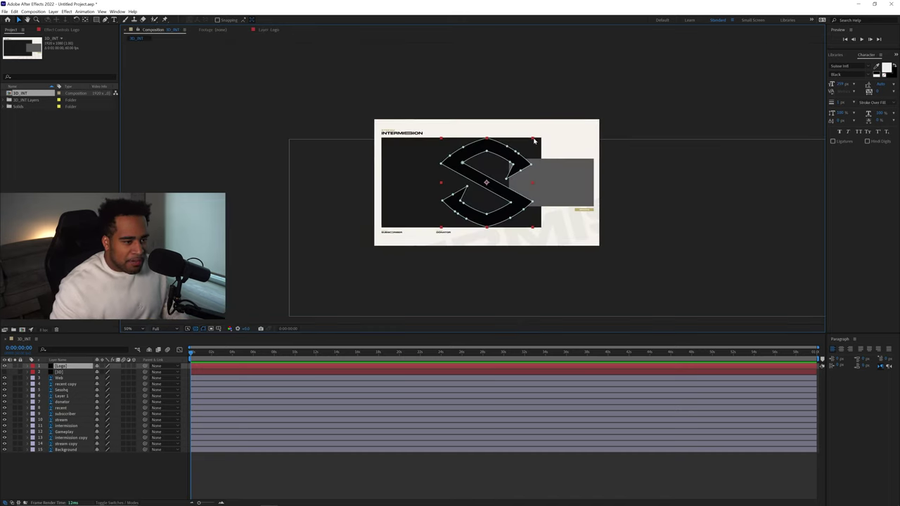
- Hide the masked Logo solid and make the 3D solid visible
click(654, 140)
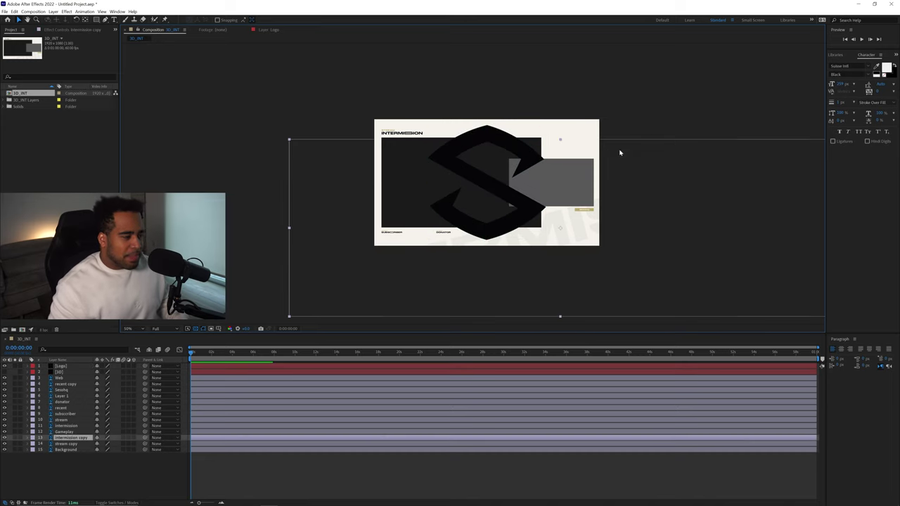
click(62, 366)
click(5, 373)
alt+click(5, 372)
- Apply the Element effect to the 3D solid and display its effect controls
click(68, 373)
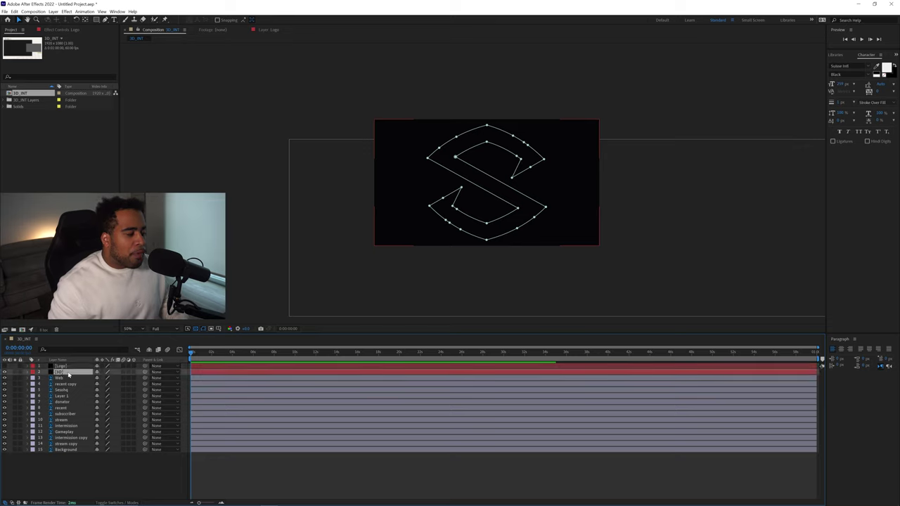
click(83, 11)
mouse_move(66, 11)
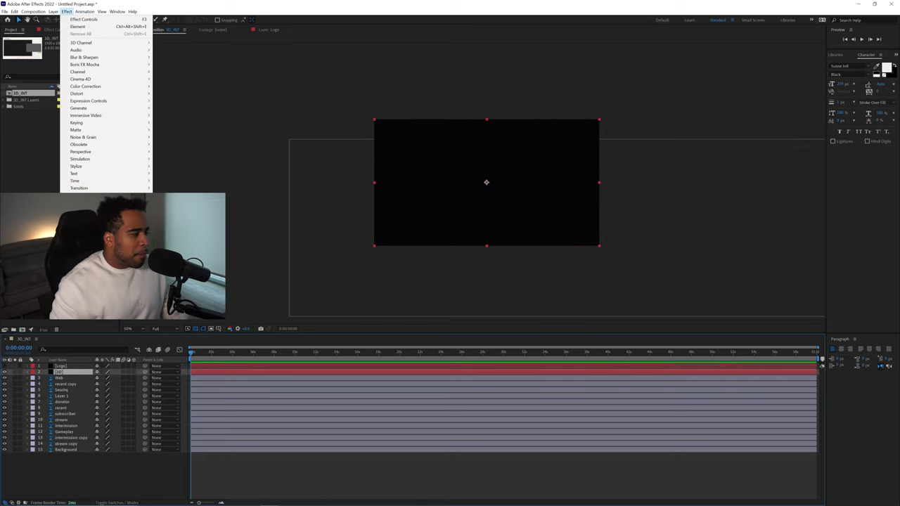
key(Escape)
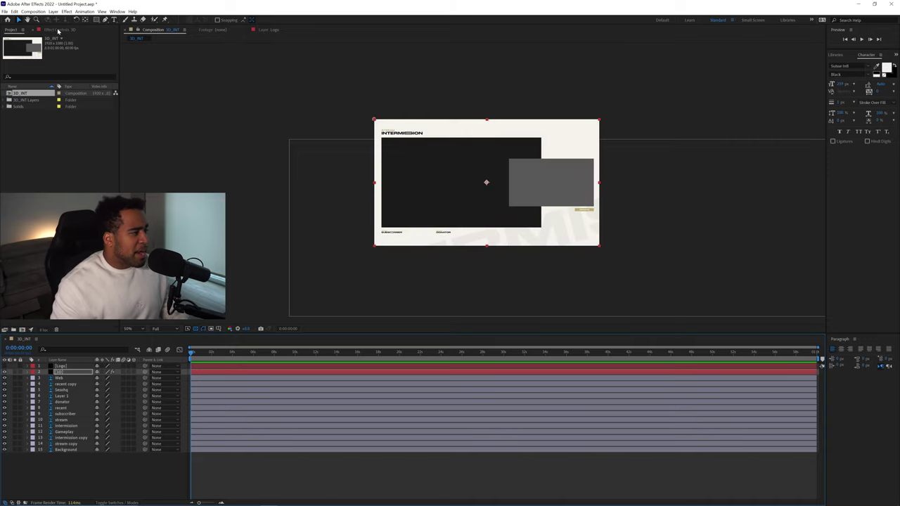
click(59, 31)
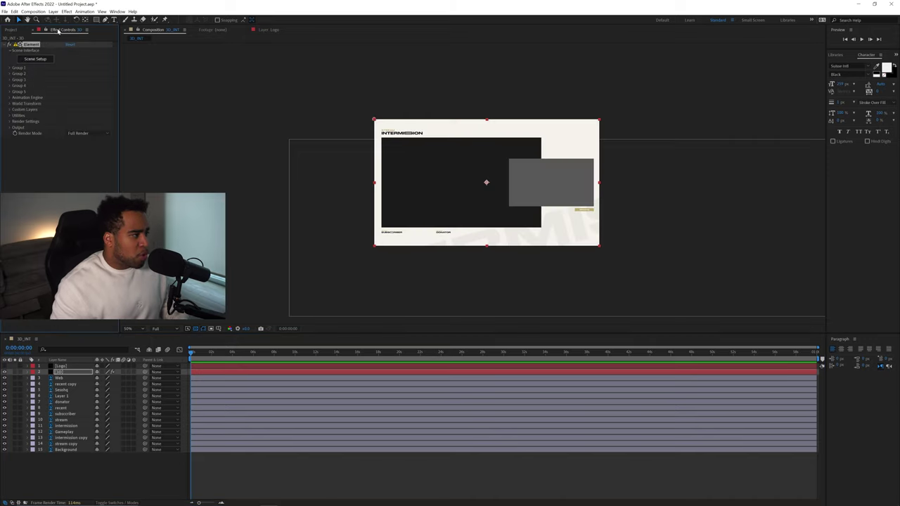
- Assign the Logo layer as Path Layer 1 in Element's Custom Text and Masks settings
click(10, 110)
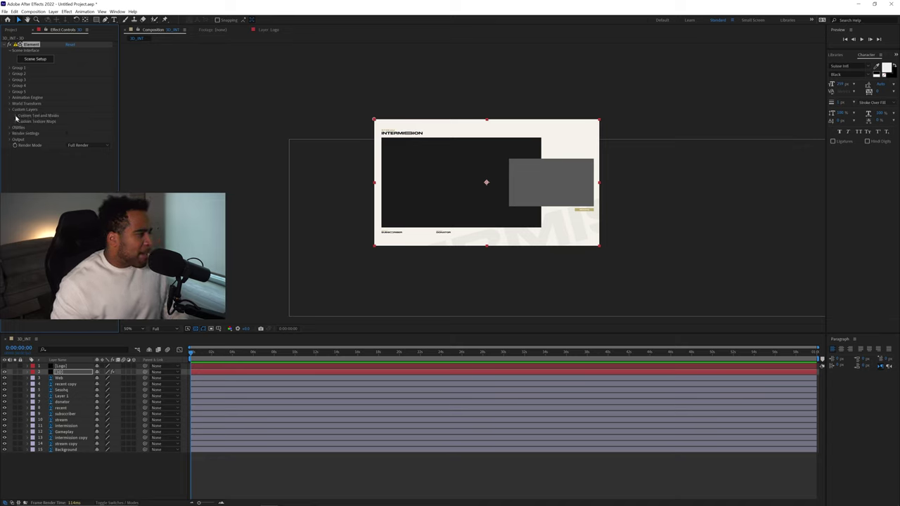
click(15, 116)
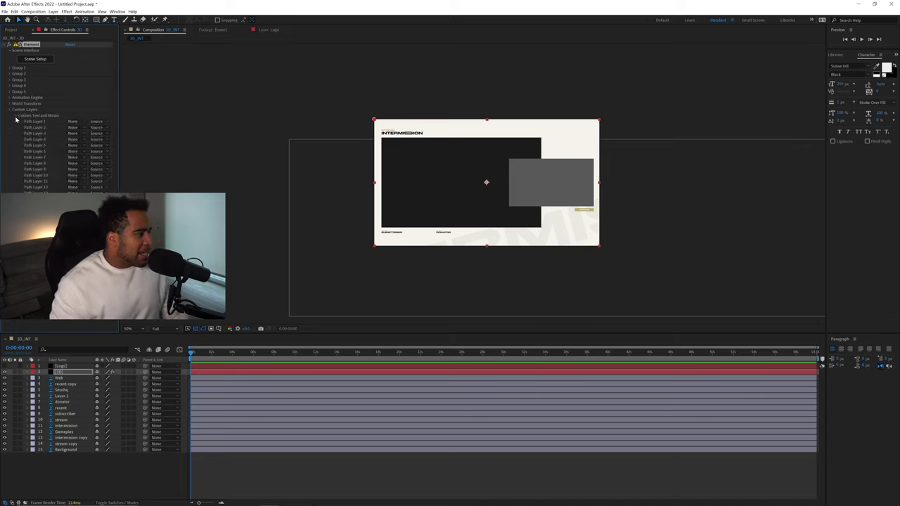
click(73, 122)
click(87, 137)
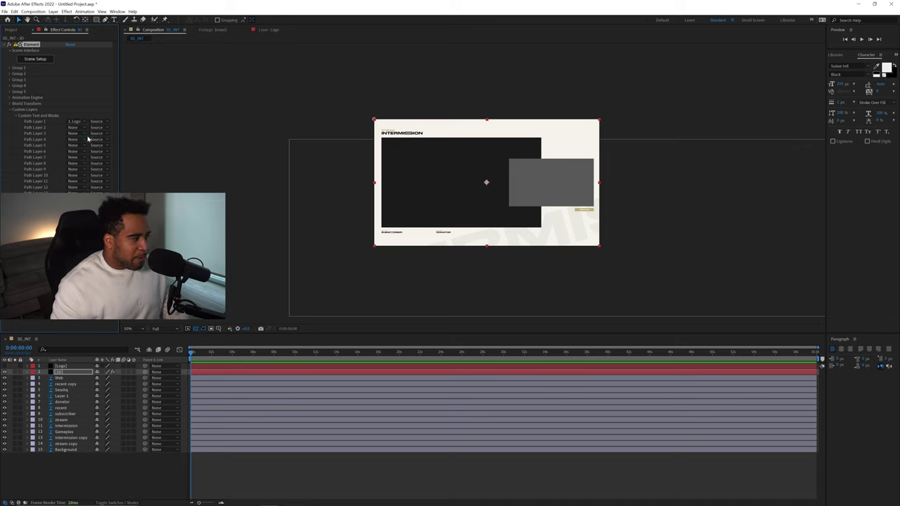
- Extrude the logo path in Element's Scene Setup and apply the Paramount bevel preset from the Physical collection to it
click(36, 60)
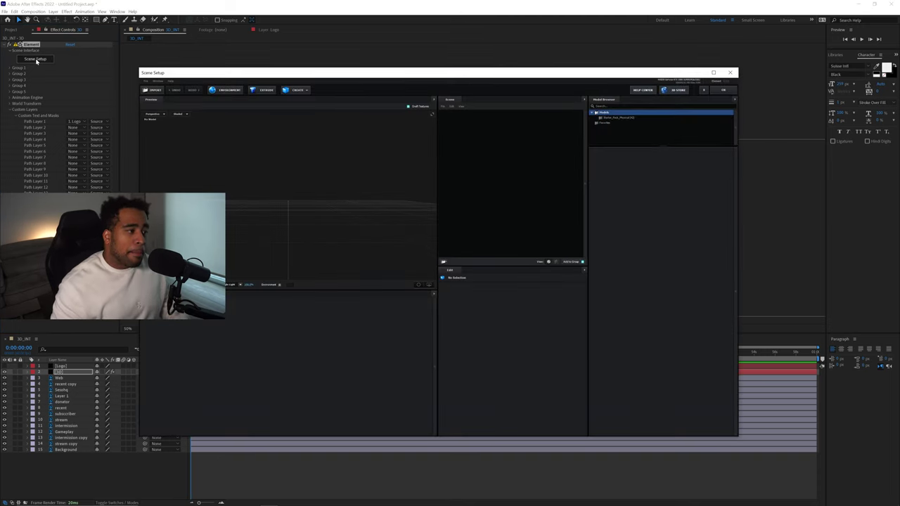
click(262, 90)
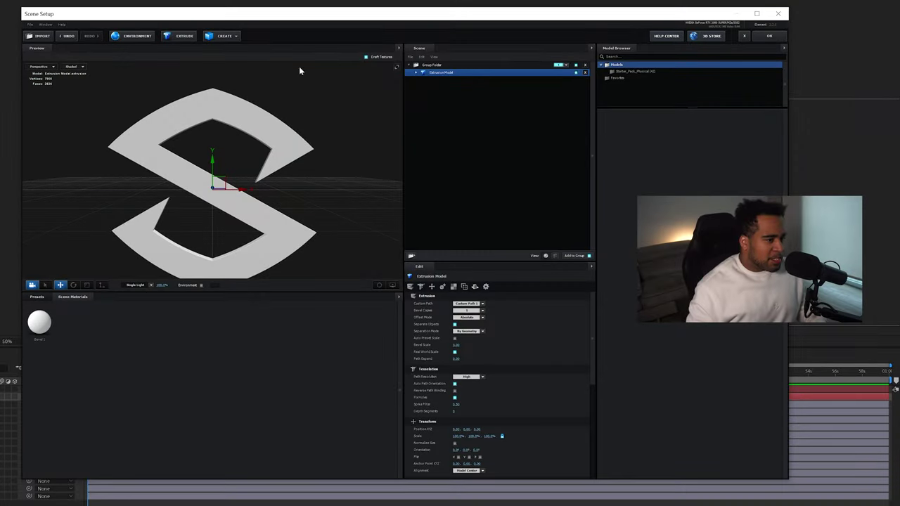
click(42, 297)
click(44, 306)
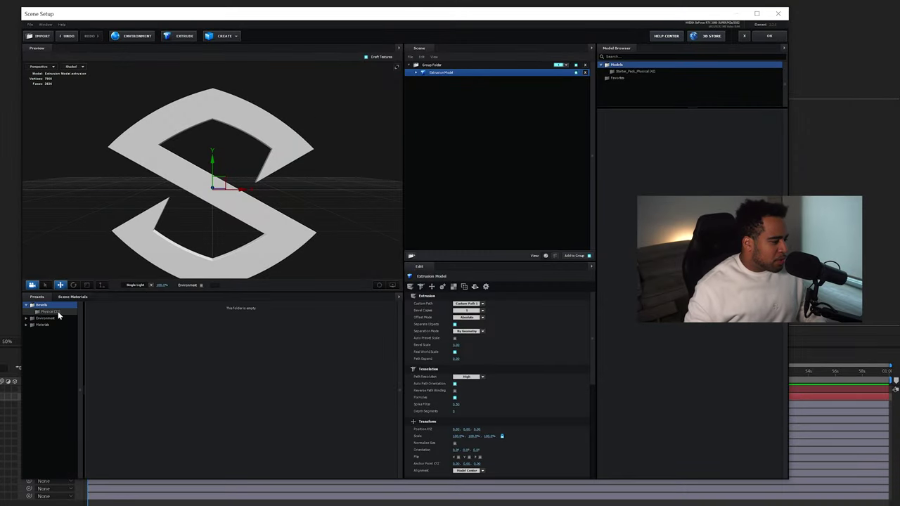
click(49, 311)
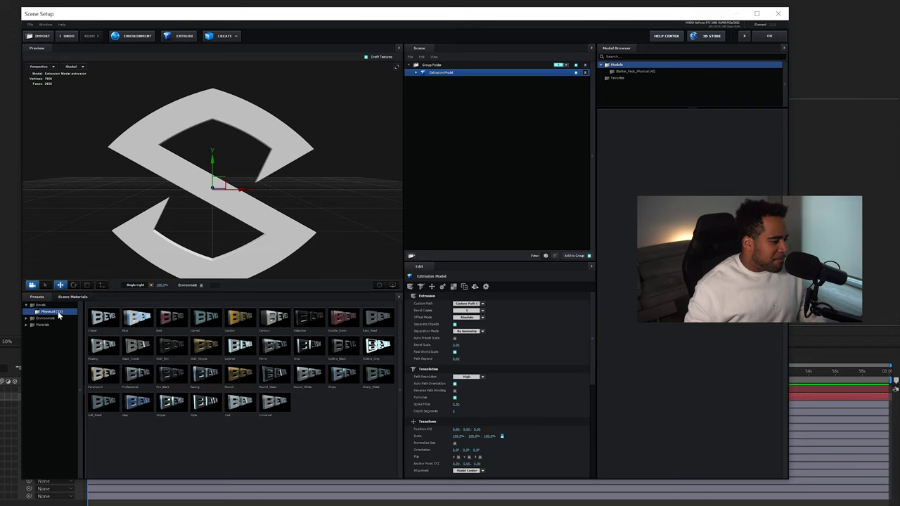
click(139, 326)
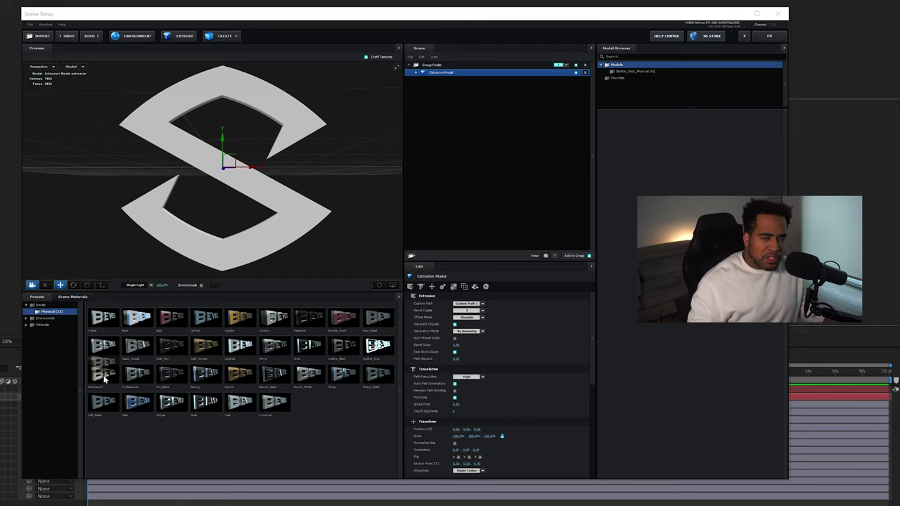
drag(104, 378, 302, 144)
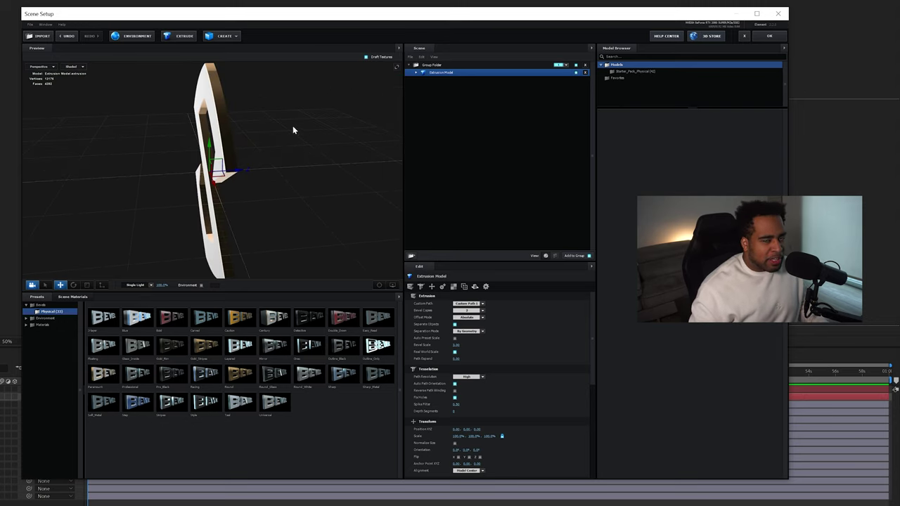
- Increase the Extrude value of the logo model's Bevel 1 to thicken the white part of the S
drag(276, 128, 298, 128)
scroll(297, 134, down, 3)
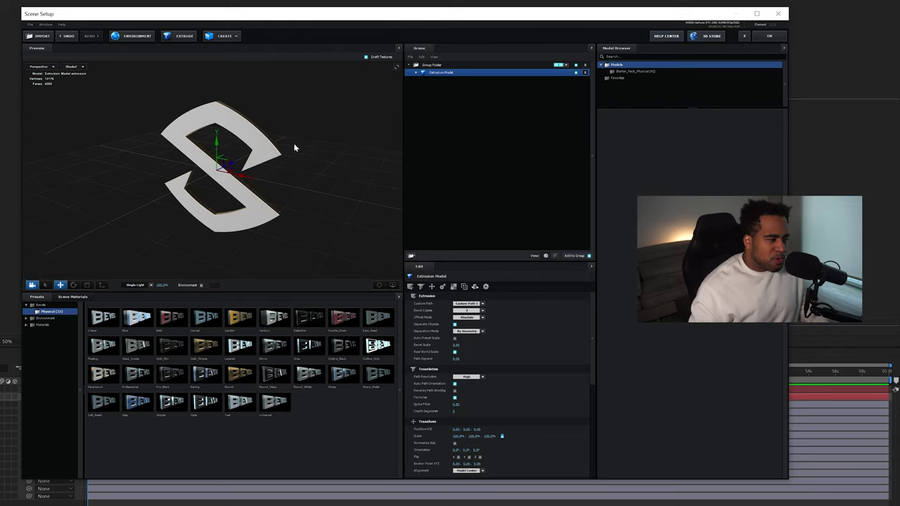
scroll(287, 178, up, 3)
scroll(314, 153, down, 2)
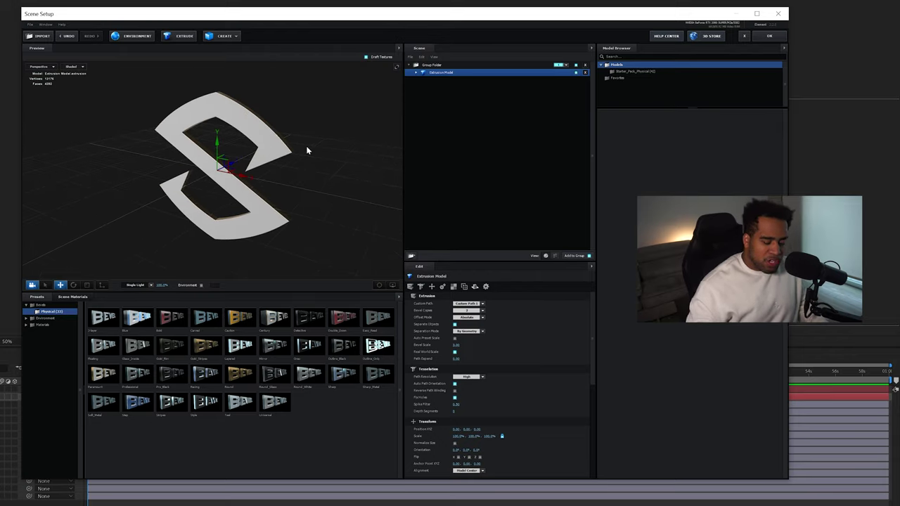
mouse_move(306, 150)
mouse_down()
mouse_move(348, 141)
mouse_move(138, 143)
mouse_move(366, 138)
mouse_move(287, 157)
mouse_move(324, 147)
mouse_move(301, 148)
mouse_move(331, 133)
mouse_move(302, 144)
mouse_up()
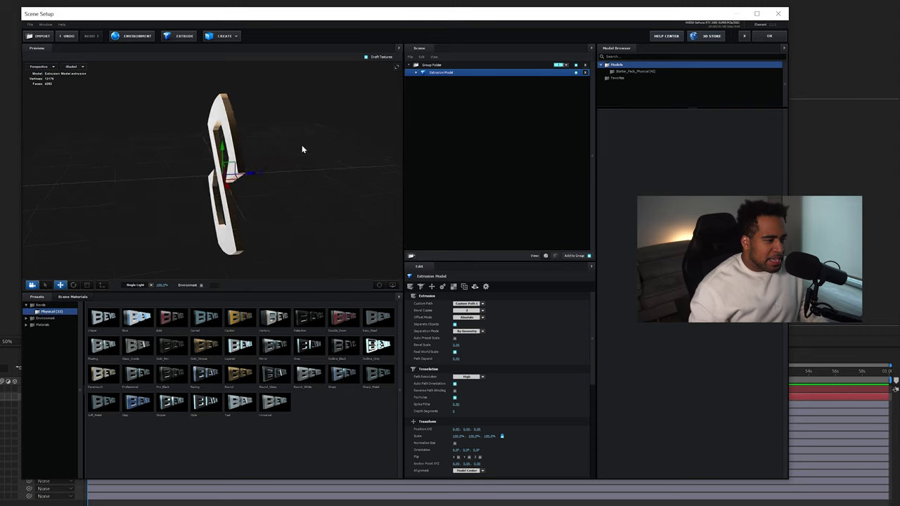
click(420, 73)
click(441, 80)
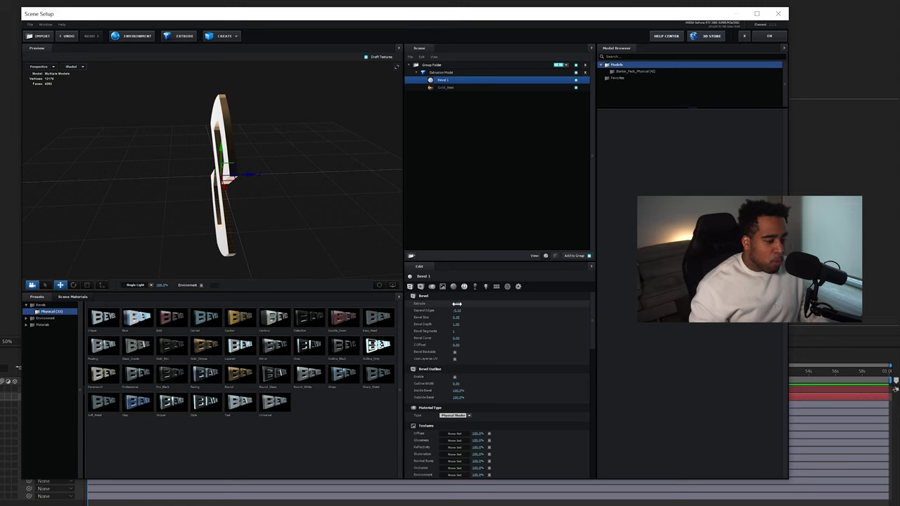
click(447, 87)
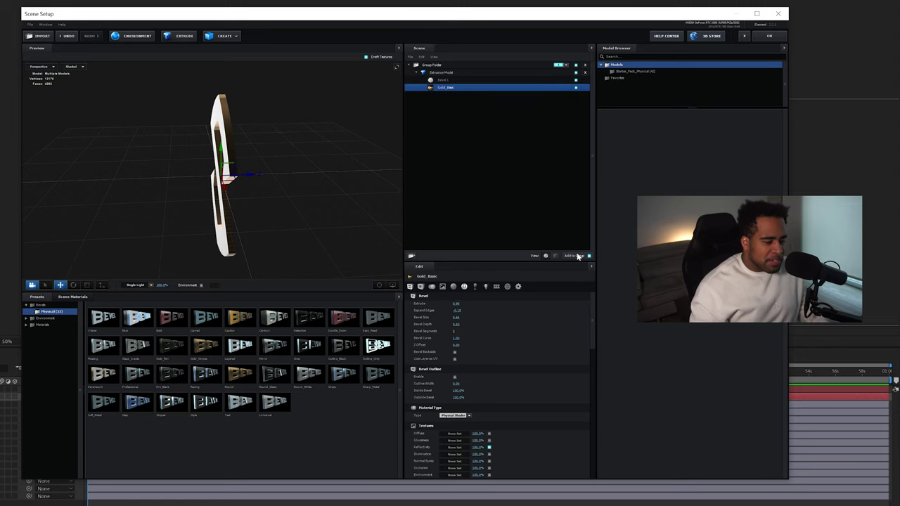
click(450, 81)
text(0)
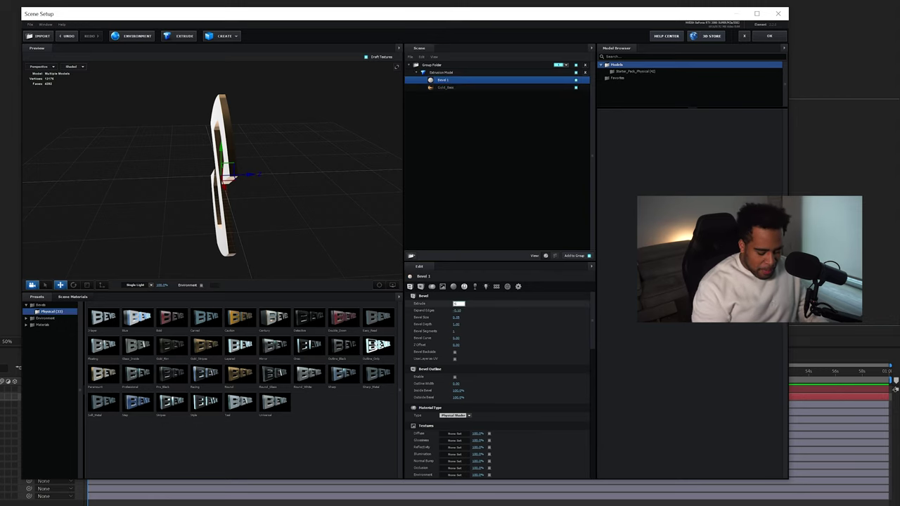
key(Return)
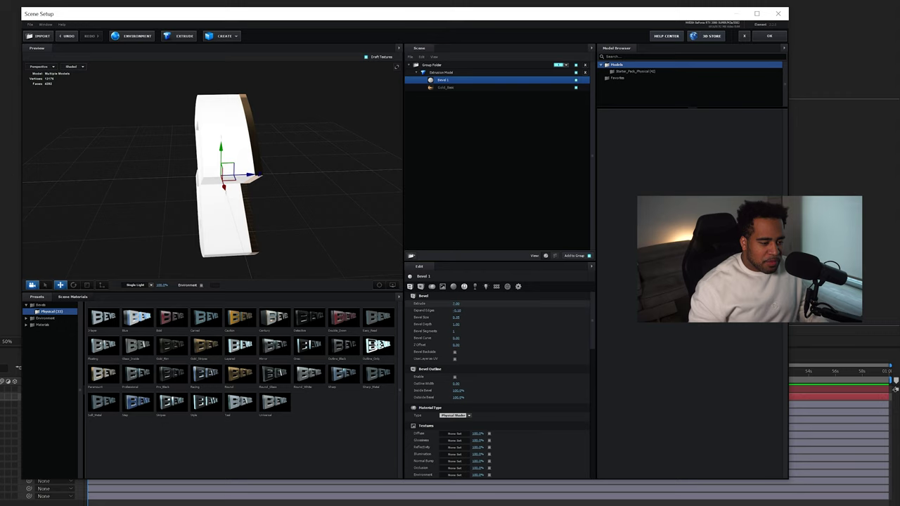
- Increase the Extrude value of the logo model's Gold_Basic bevel to deepen the gold part
click(447, 88)
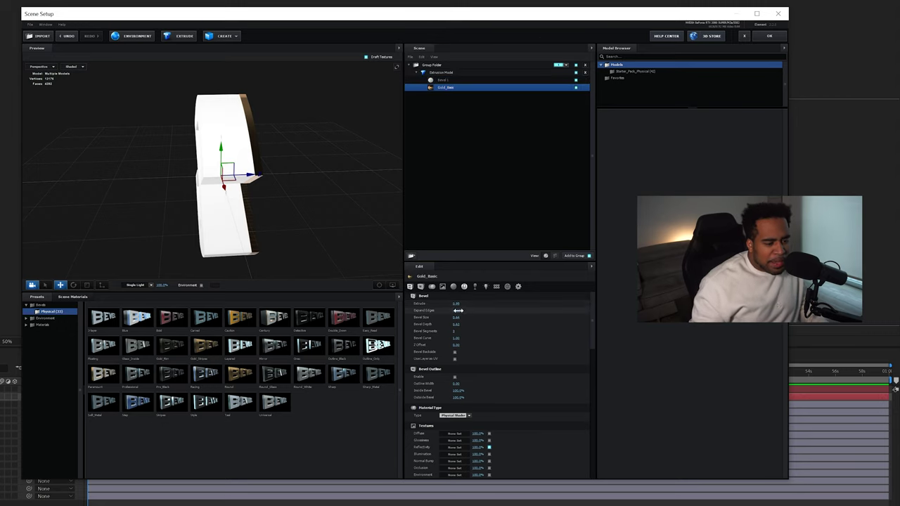
text(0)
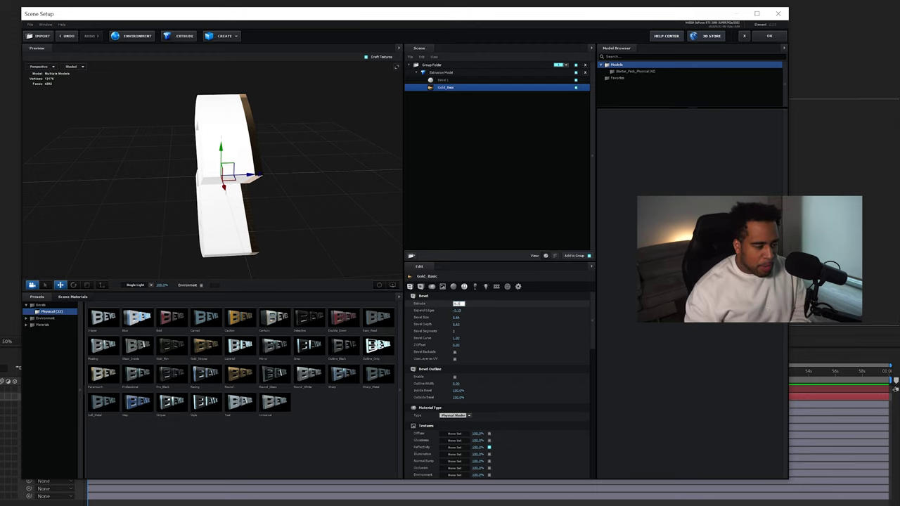
key(Return)
drag(279, 149, 353, 189)
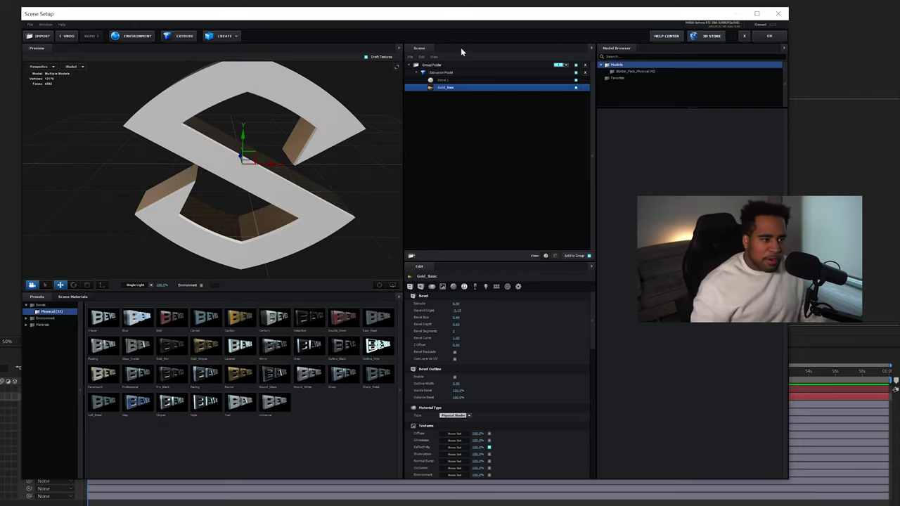
- Scale the whole extruded logo model uniformly down to about half its size and accept the Element scene
click(450, 73)
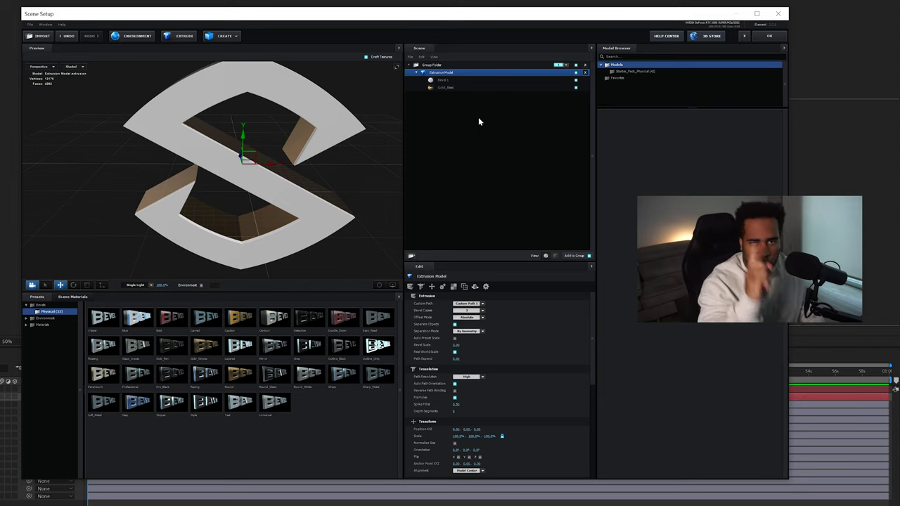
mouse_move(304, 158)
mouse_down()
mouse_move(304, 168)
mouse_move(305, 148)
mouse_up()
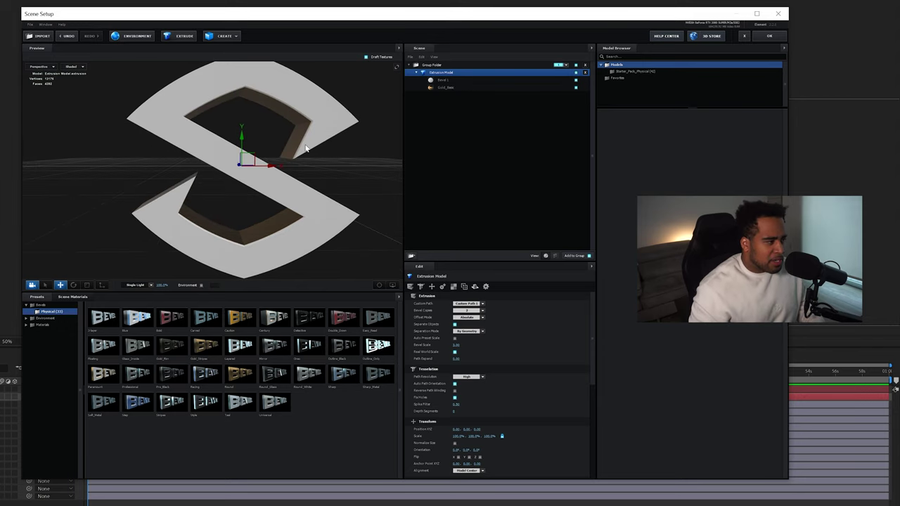
click(73, 285)
click(88, 285)
drag(242, 163, 186, 180)
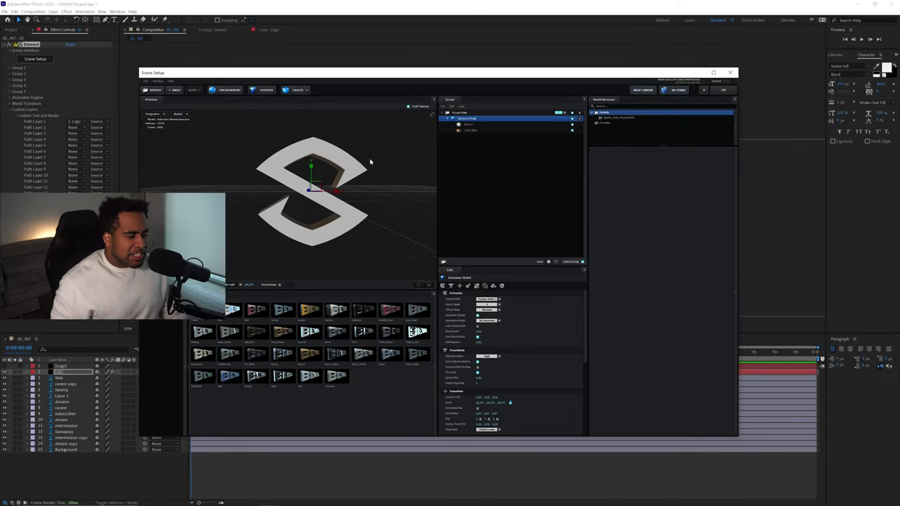
click(723, 90)
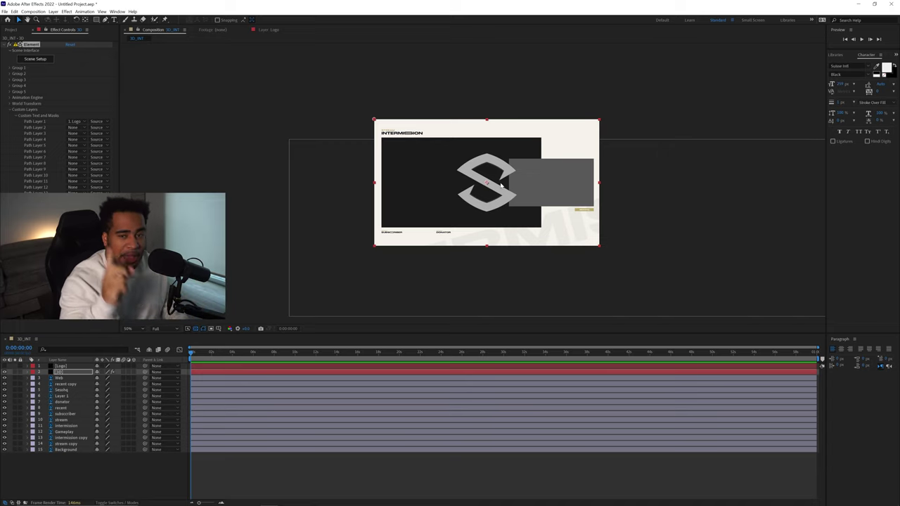
- Examine the Element effect and transform properties of the 3D layer in the timeline
click(30, 373)
click(33, 379)
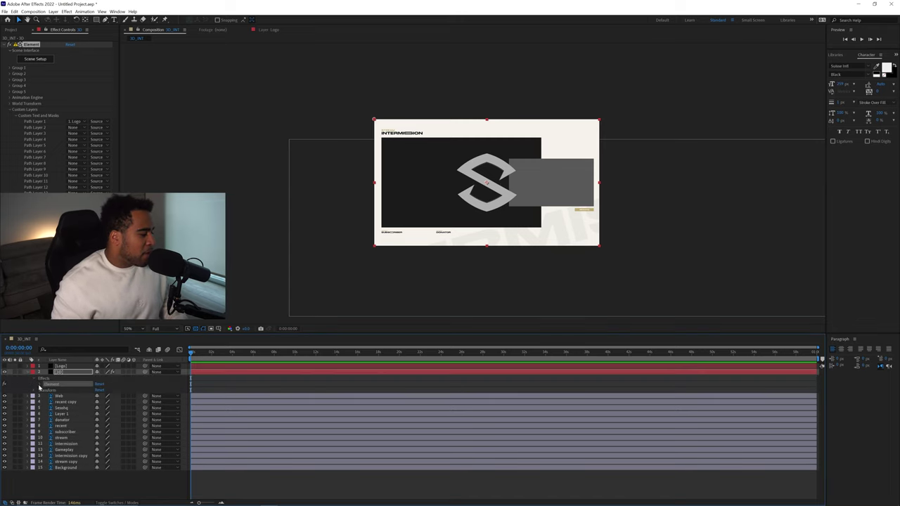
click(39, 384)
click(42, 473)
scroll(70, 439, down, 3)
scroll(68, 439, up, 3)
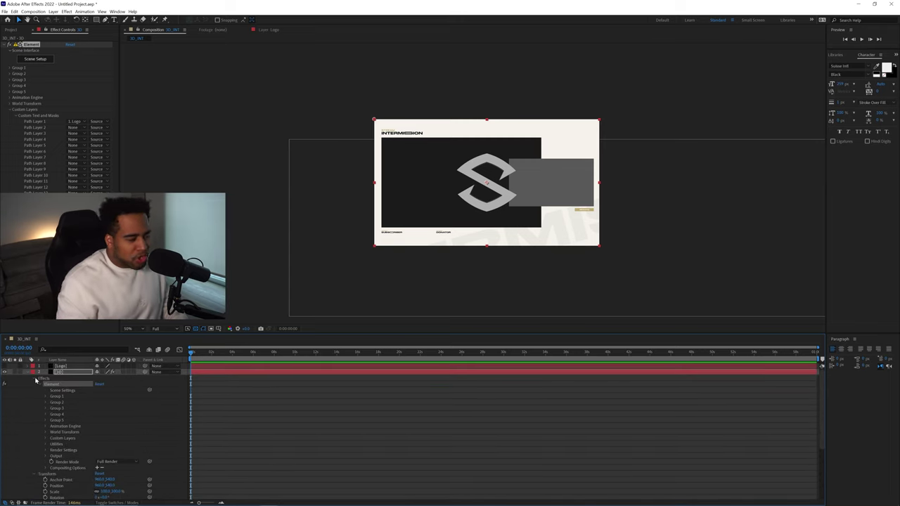
click(36, 381)
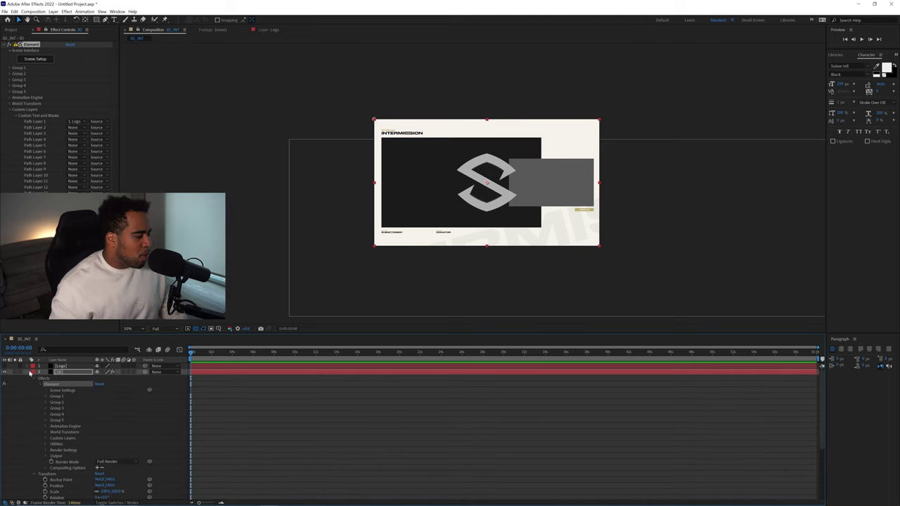
click(30, 373)
- Add a two-node camera with the 50mm preset to the composition
right_click(70, 378)
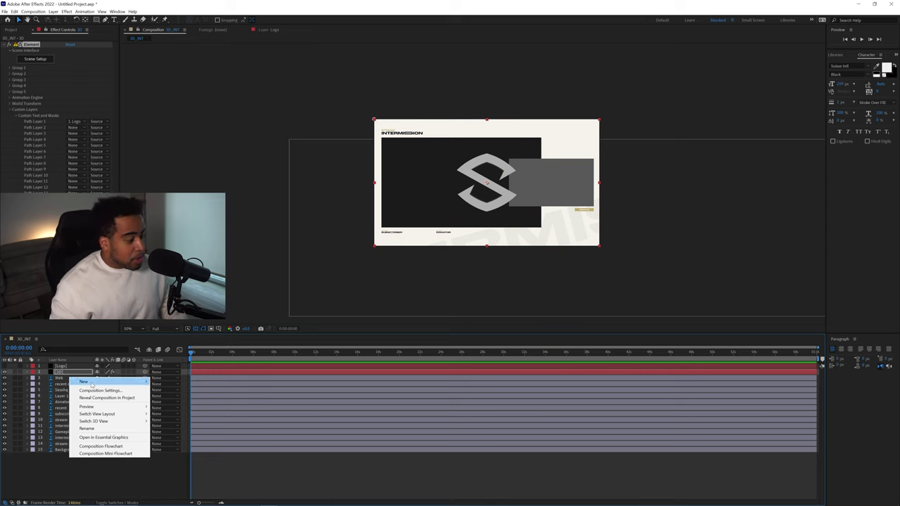
mouse_move(92, 384)
click(168, 415)
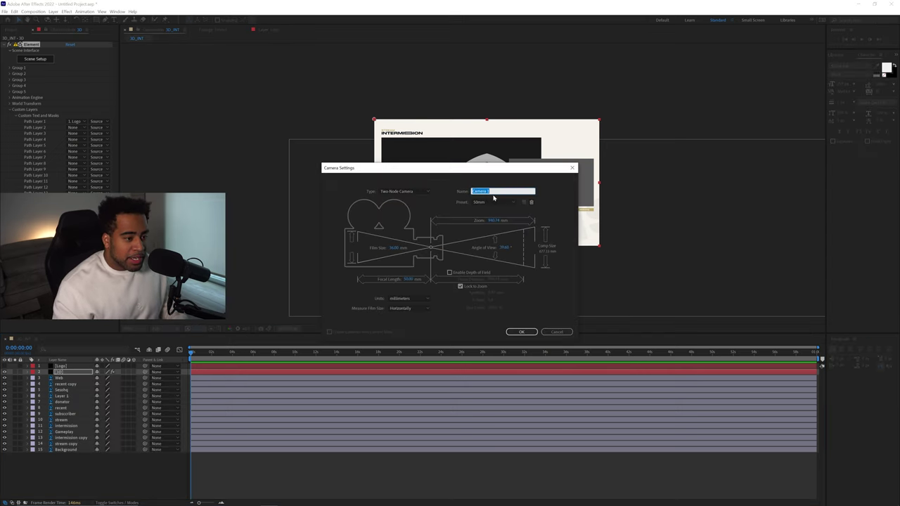
click(492, 202)
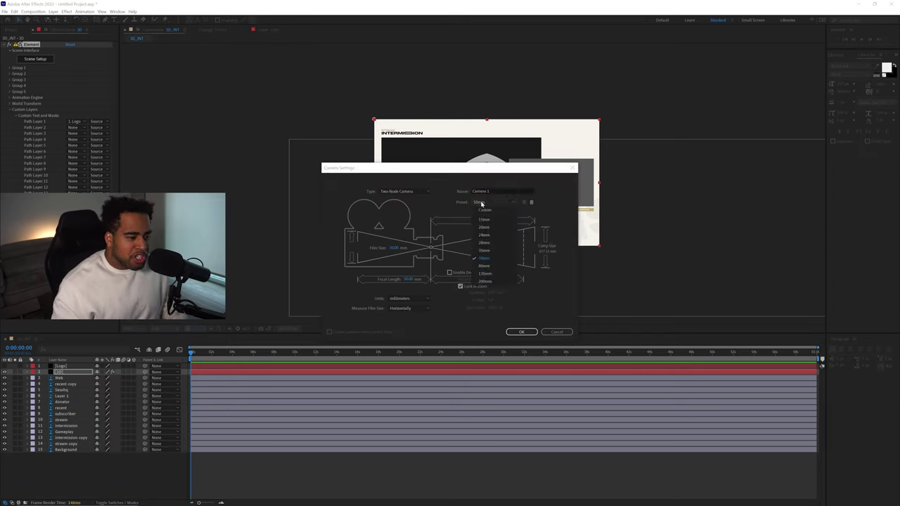
click(494, 260)
click(521, 333)
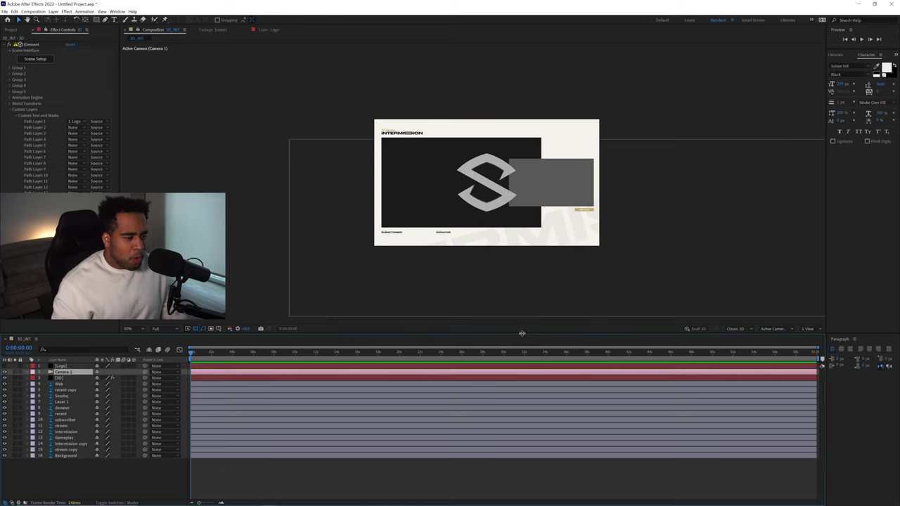
- Move Camera 1 to the top of the layer stack and increase its Zoom until the S logo fills the frame height
drag(69, 376, 66, 366)
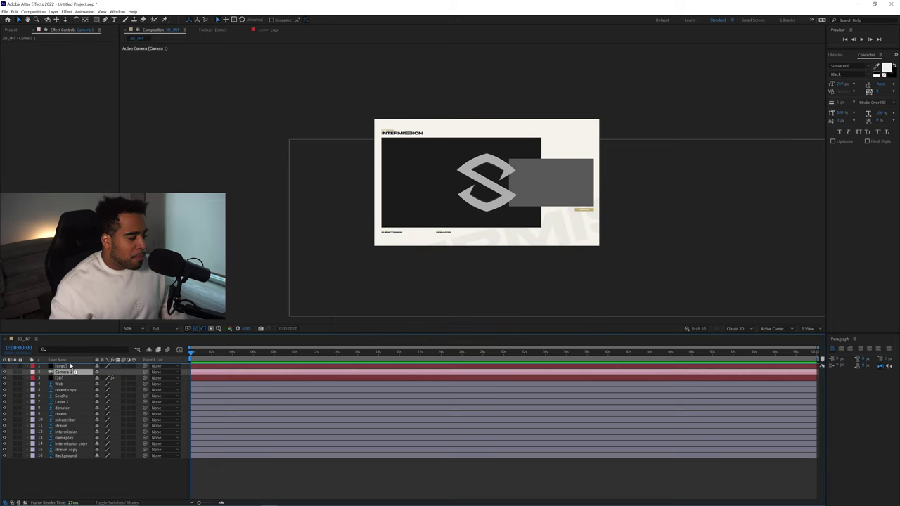
click(31, 366)
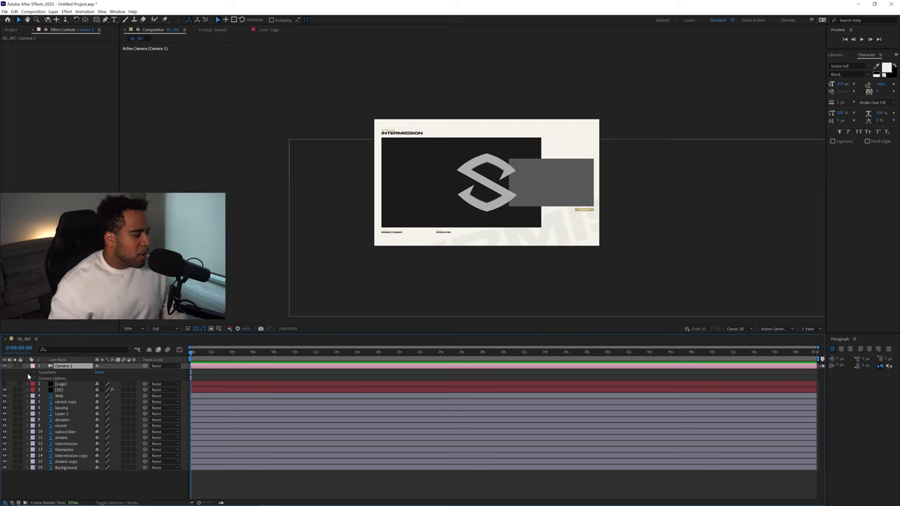
click(36, 379)
drag(102, 384, 158, 384)
drag(97, 384, 144, 384)
drag(502, 379, 476, 373)
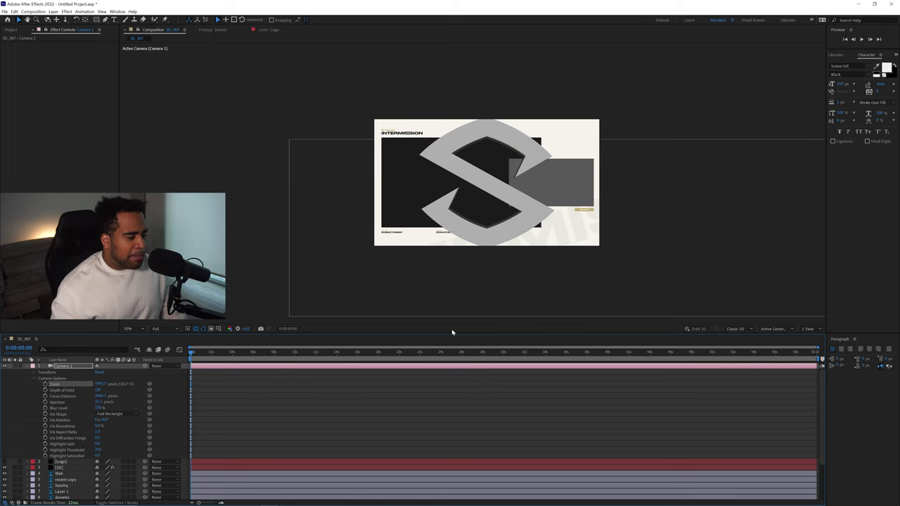
- Adjust Camera 1's X, Y and Z Position so the extruded logo is seen at an angle with its gold sides showing
click(36, 373)
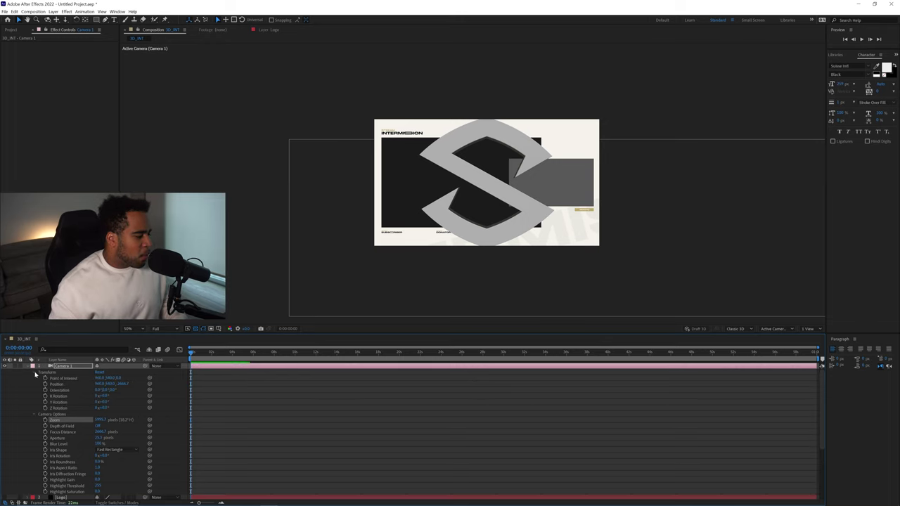
drag(119, 379, 145, 389)
key(ctrl+z)
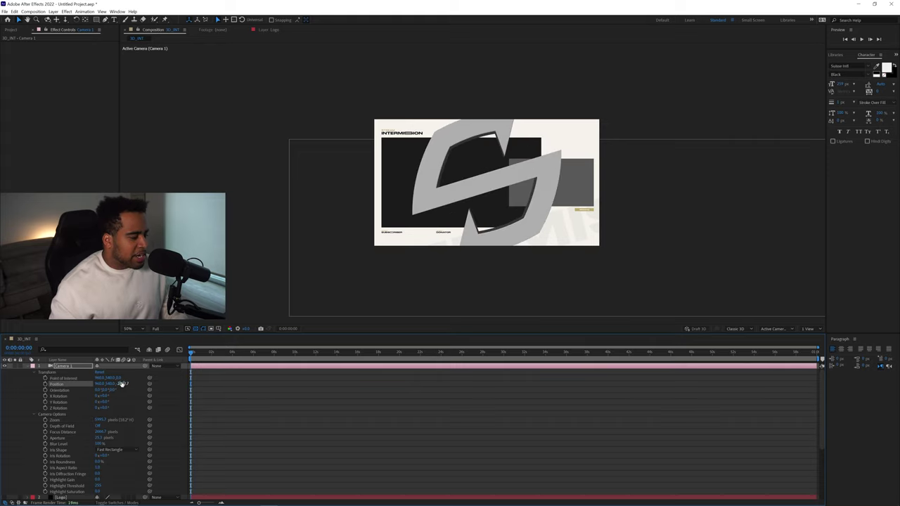
key(ctrl+z)
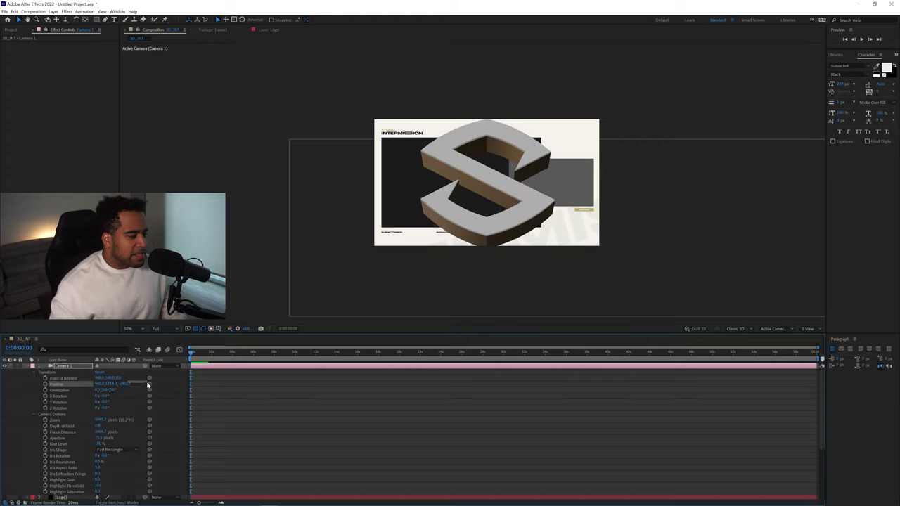
drag(137, 382, 327, 386)
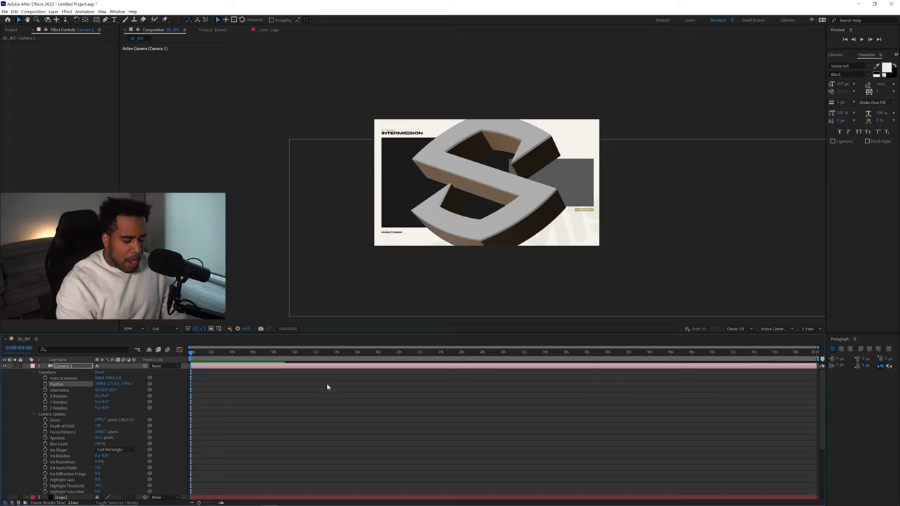
key(Print)
drag(326, 94, 681, 282)
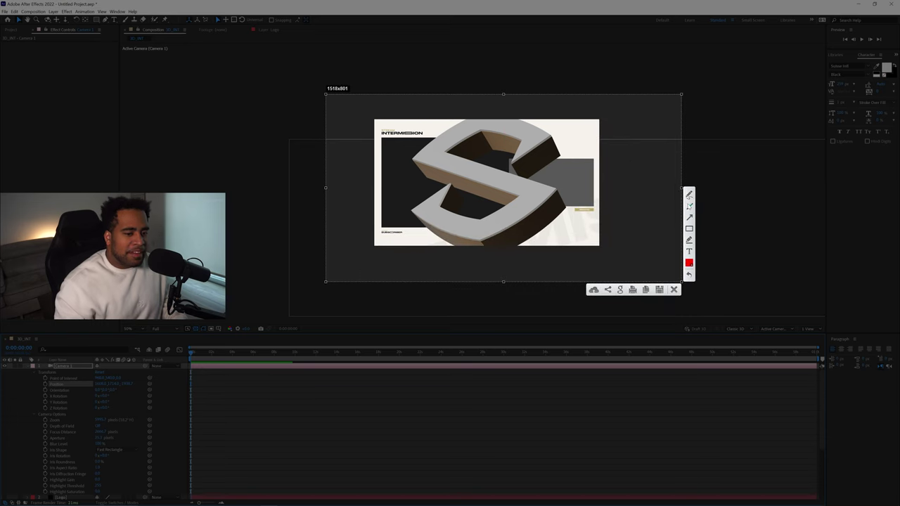
mouse_move(563, 120)
mouse_down()
mouse_move(466, 185)
mouse_move(591, 257)
mouse_move(581, 134)
mouse_up()
click(674, 289)
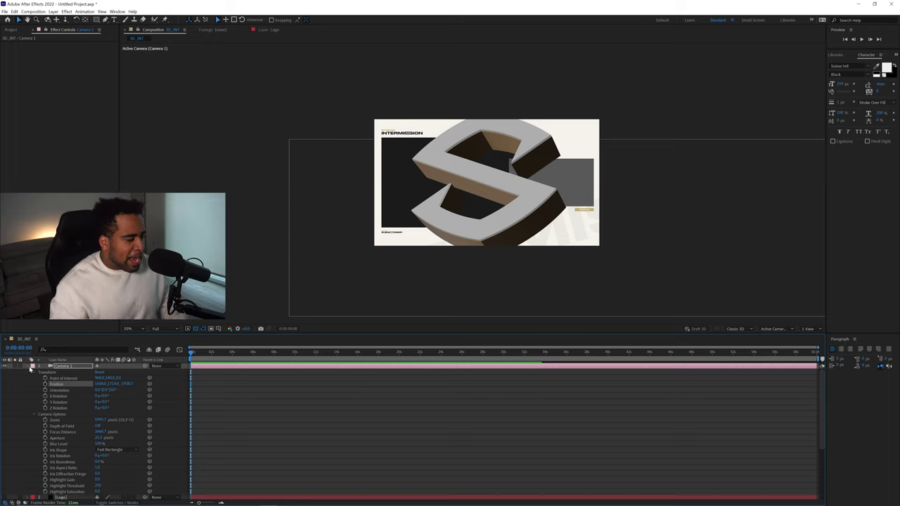
- Move the 3D layer below Gameplay and directly above the intermission copy layer
click(31, 367)
click(58, 378)
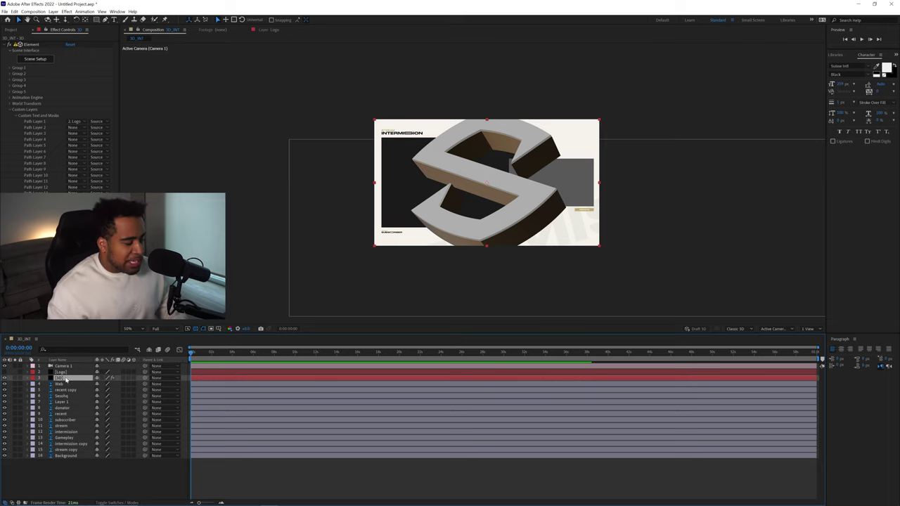
drag(89, 401, 85, 445)
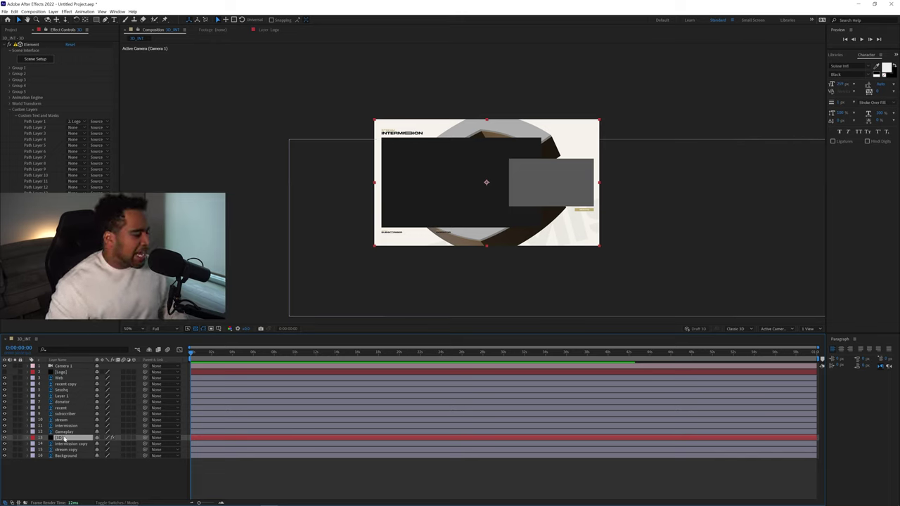
- Reframe Camera 1 by adjusting its Point of Interest, Zoom, Position and Orientation so the logo sits on the right side of the layout
click(64, 372)
click(48, 367)
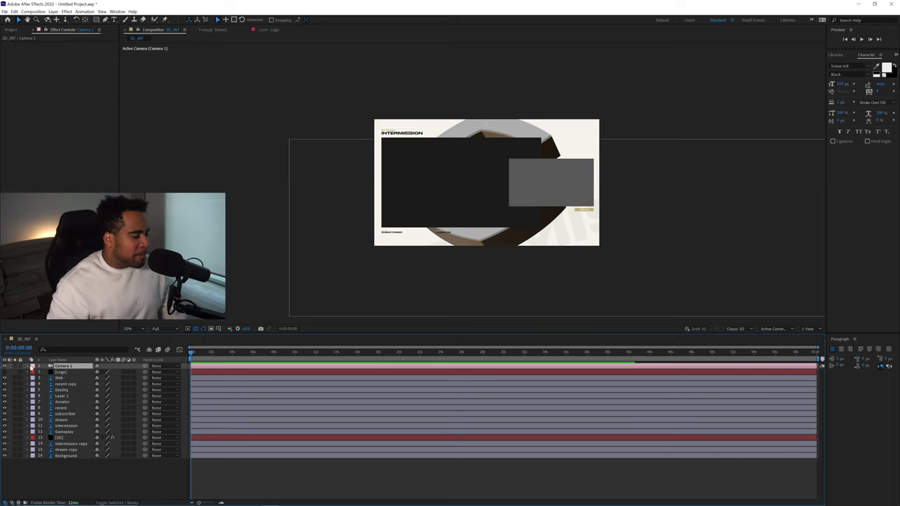
click(31, 367)
mouse_move(105, 379)
mouse_down()
mouse_move(126, 384)
mouse_move(116, 384)
mouse_up()
drag(100, 421, 83, 421)
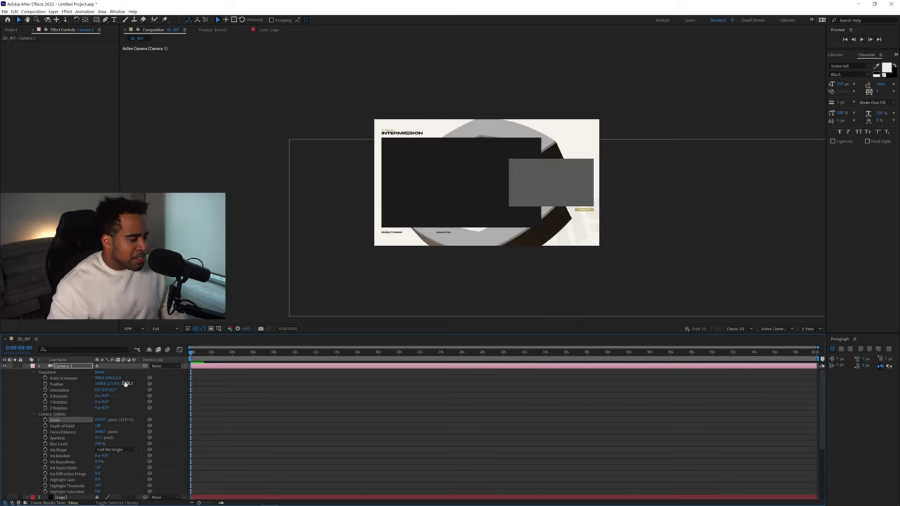
click(109, 379)
click(427, 271)
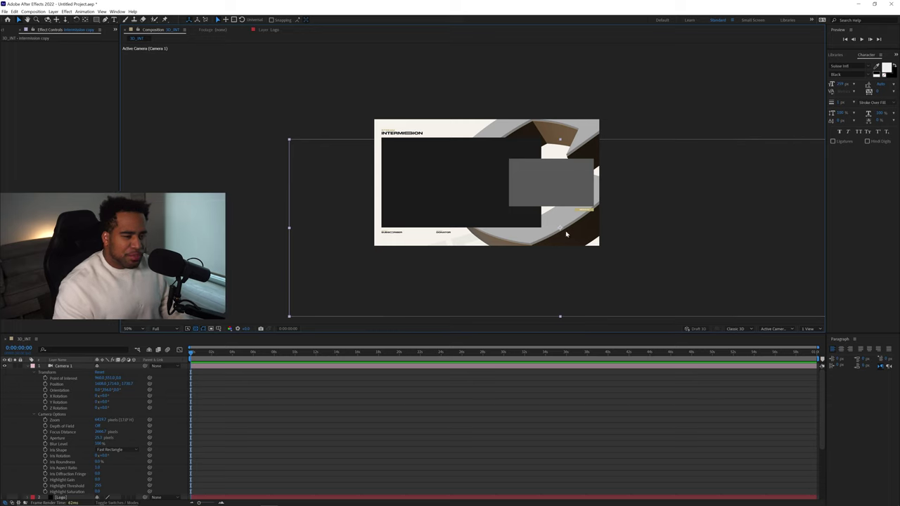
key(slash)
drag(595, 217, 556, 211)
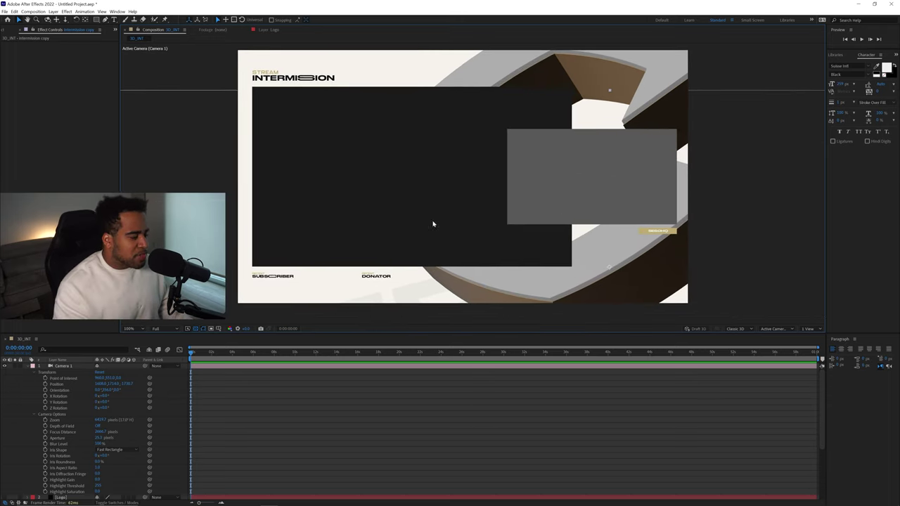
click(31, 366)
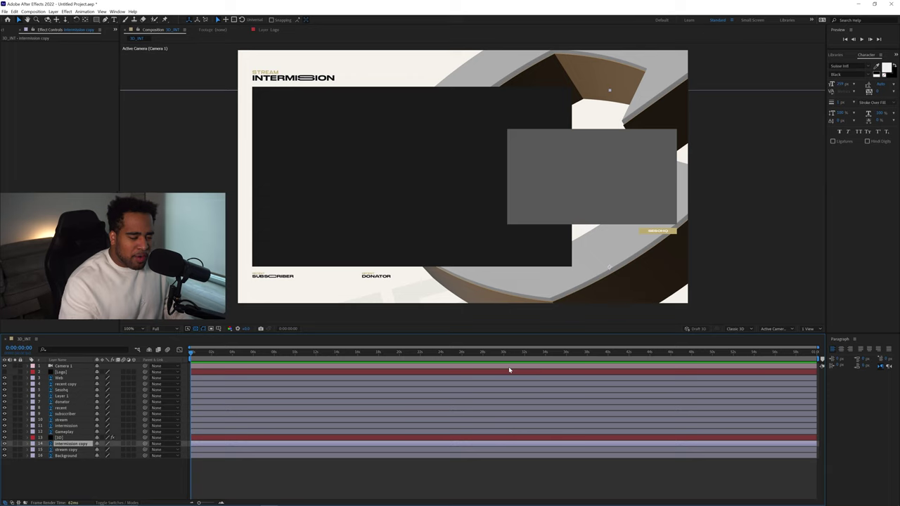
- Check the size, frame rate and duration in the 3D_INT composition settings
right_click(530, 468)
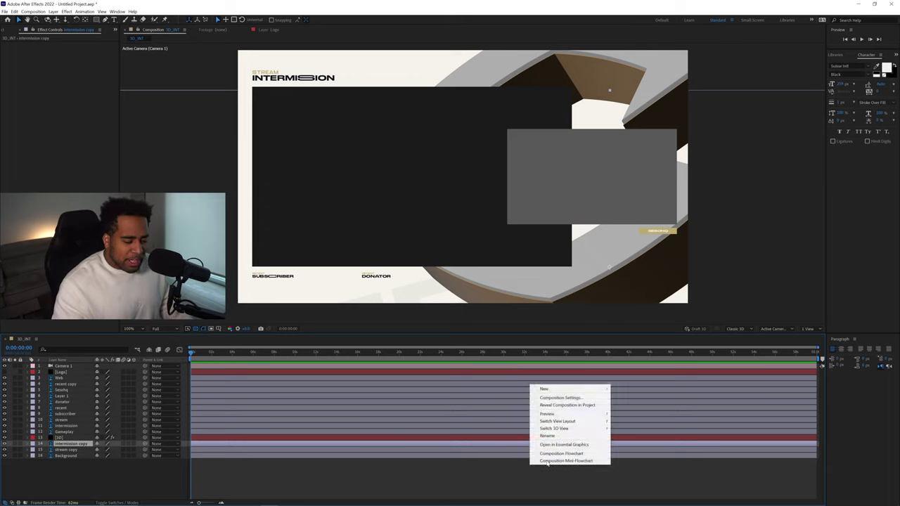
click(563, 401)
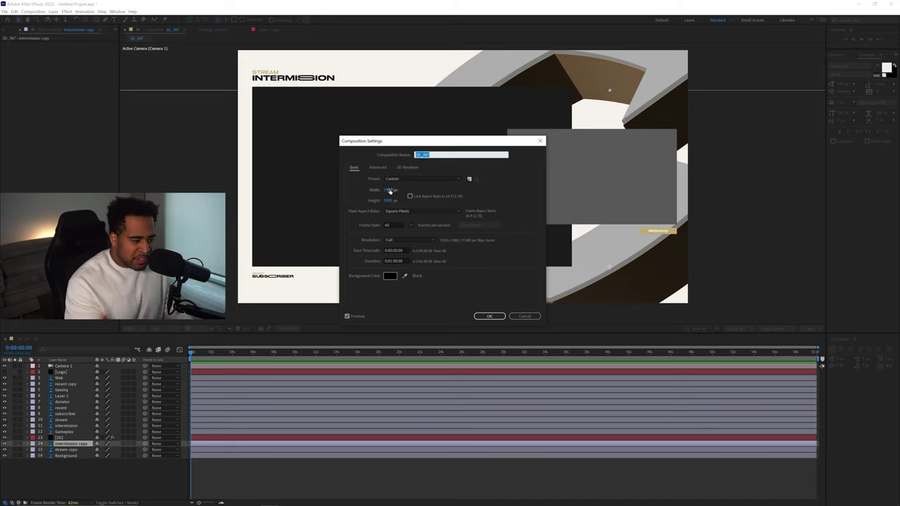
click(389, 260)
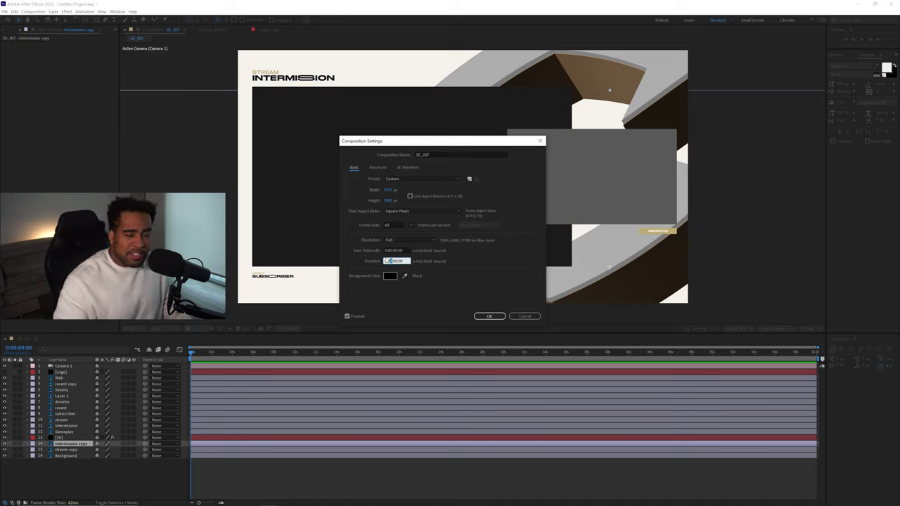
click(489, 316)
key(space)
key(space)
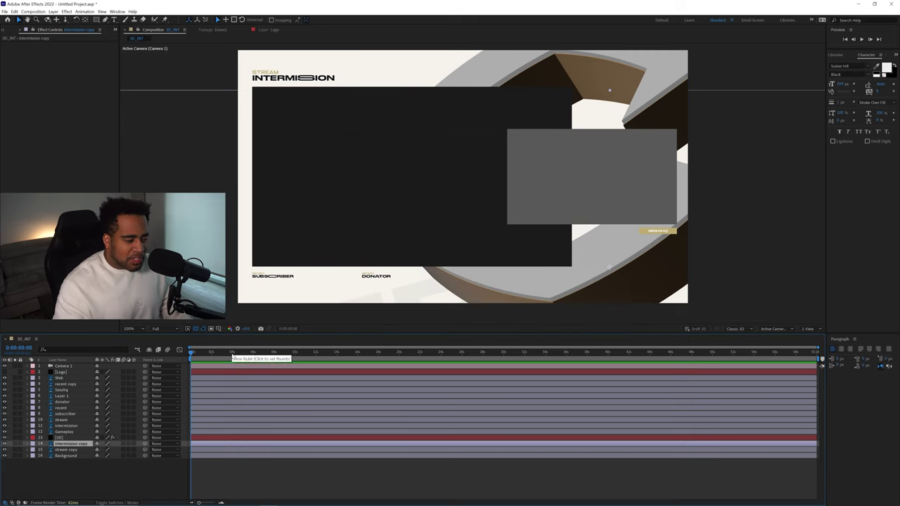
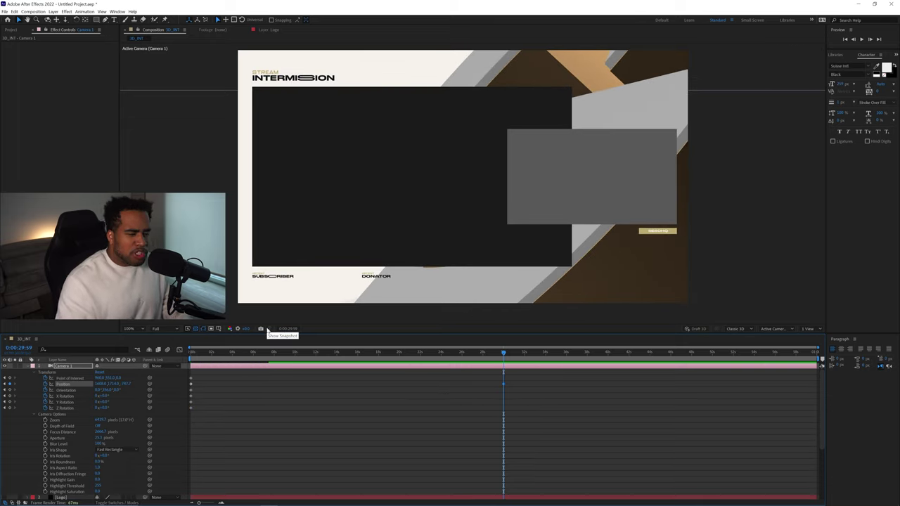
- At 0:00:29:59, change Camera 1's Z position and set its Z Rotation to -7°
drag(124, 384, 377, 389)
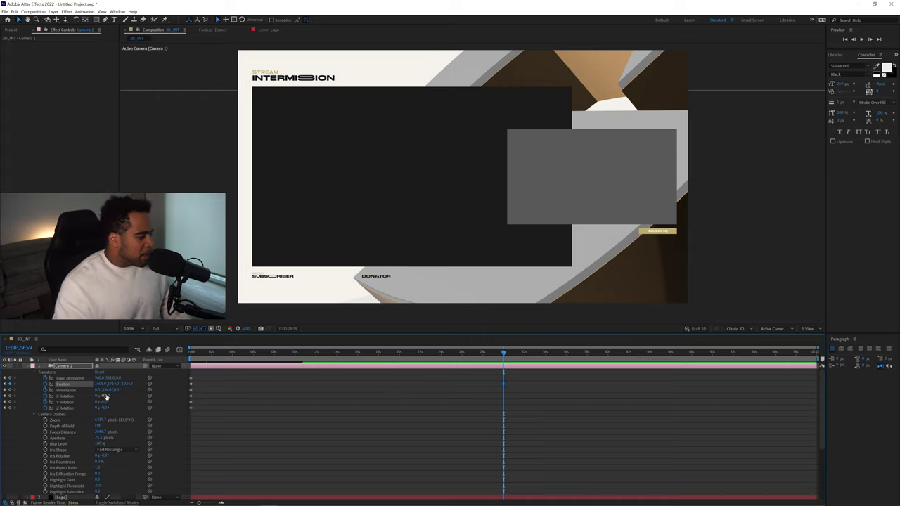
mouse_move(104, 397)
mouse_down()
mouse_move(113, 403)
mouse_move(98, 403)
mouse_move(118, 408)
mouse_move(103, 409)
mouse_up()
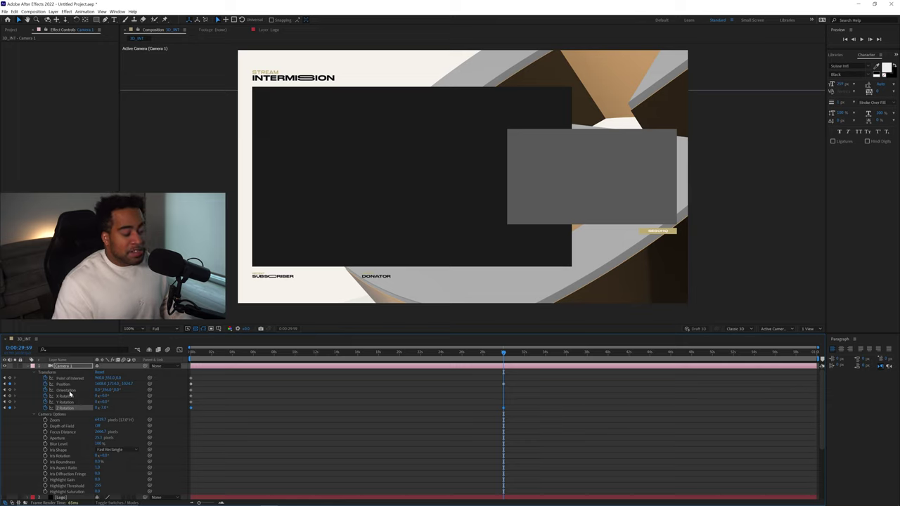
- Remove Camera 1's keyframes from Point of Interest, Orientation, X Rotation and Y Rotation, keeping only Position and Z Rotation animated
click(72, 393)
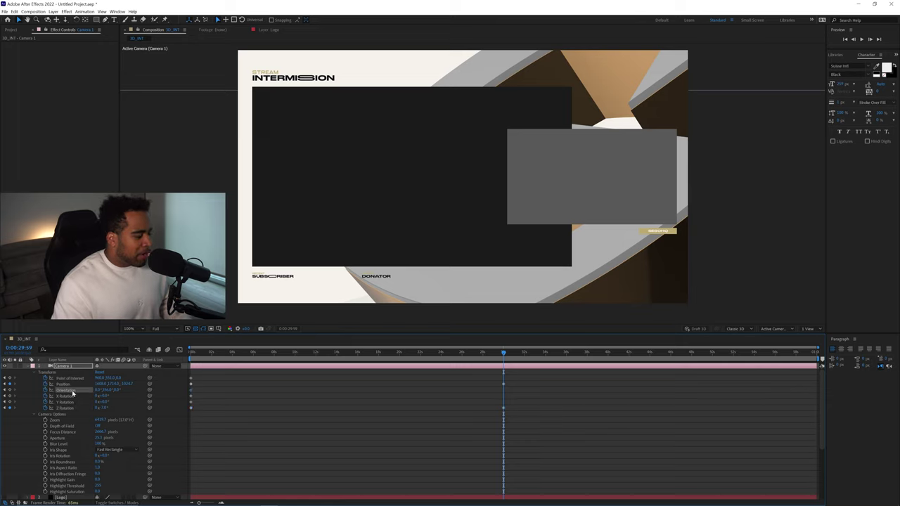
click(68, 385)
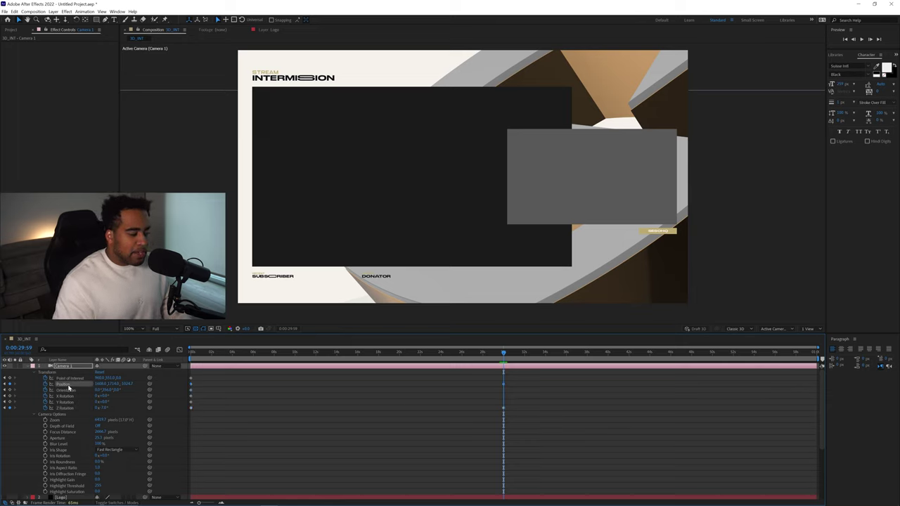
click(210, 397)
mouse_move(198, 393)
mouse_down()
mouse_move(189, 408)
mouse_move(193, 388)
mouse_move(211, 402)
mouse_up()
click(227, 393)
drag(543, 377, 176, 424)
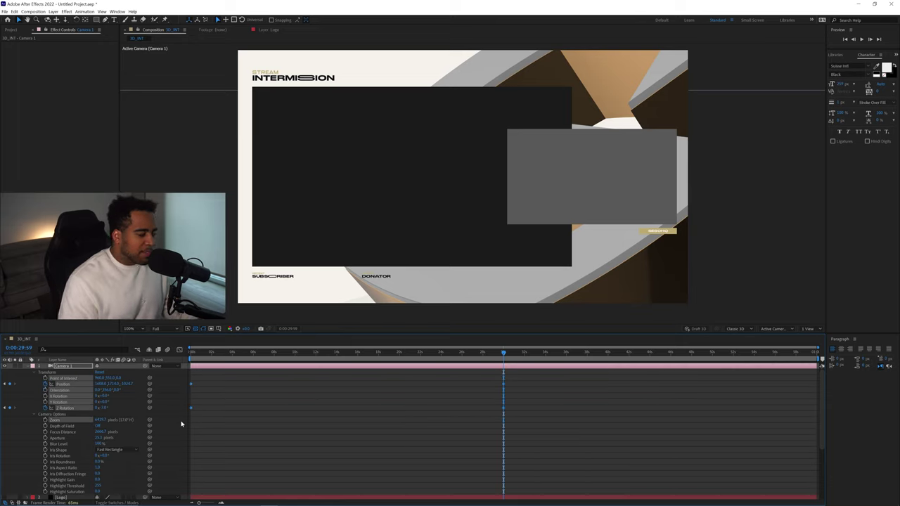
click(276, 410)
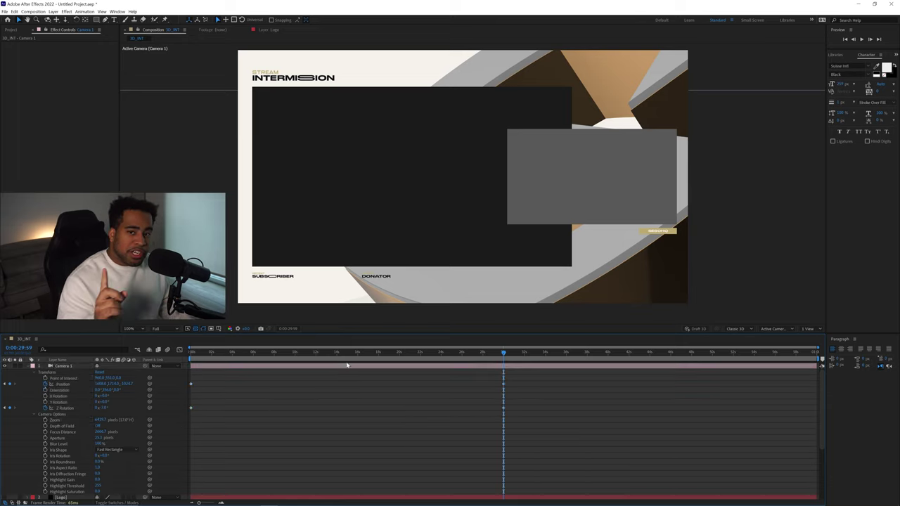
- Copy the camera's starting Position and Z Rotation keyframes to 0:00:59:20 and scrub through the looping move
drag(206, 380, 189, 423)
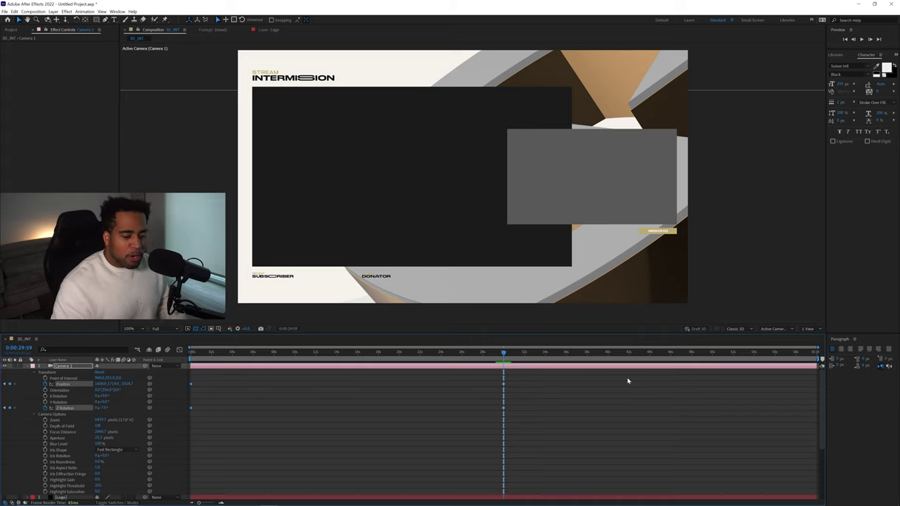
drag(794, 353, 810, 357)
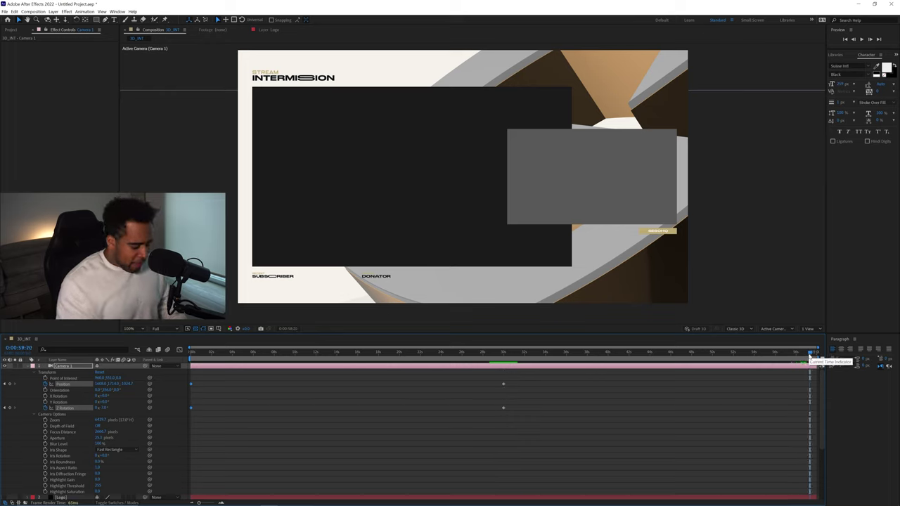
click(797, 385)
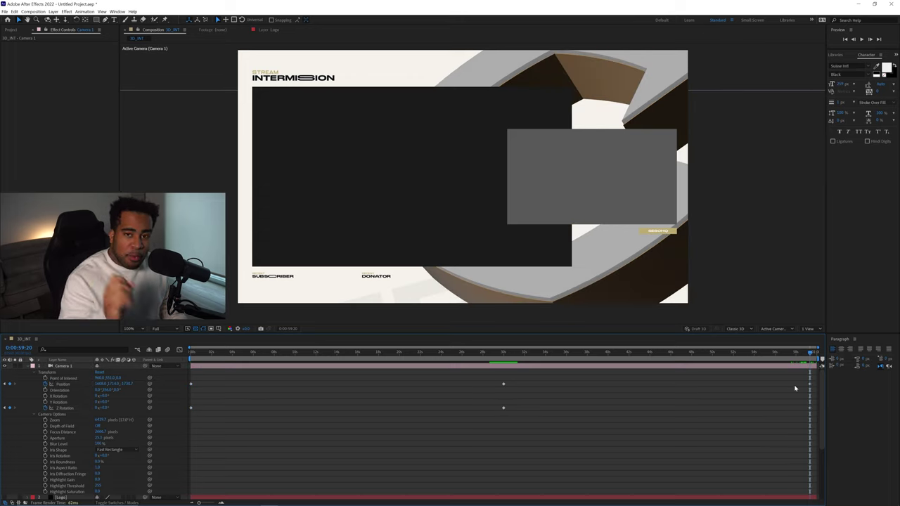
drag(497, 356, 821, 357)
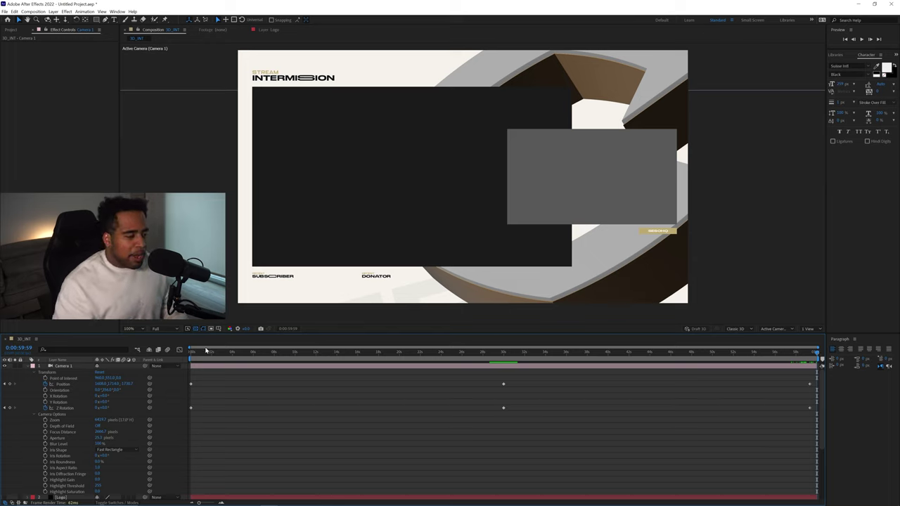
drag(207, 350, 810, 367)
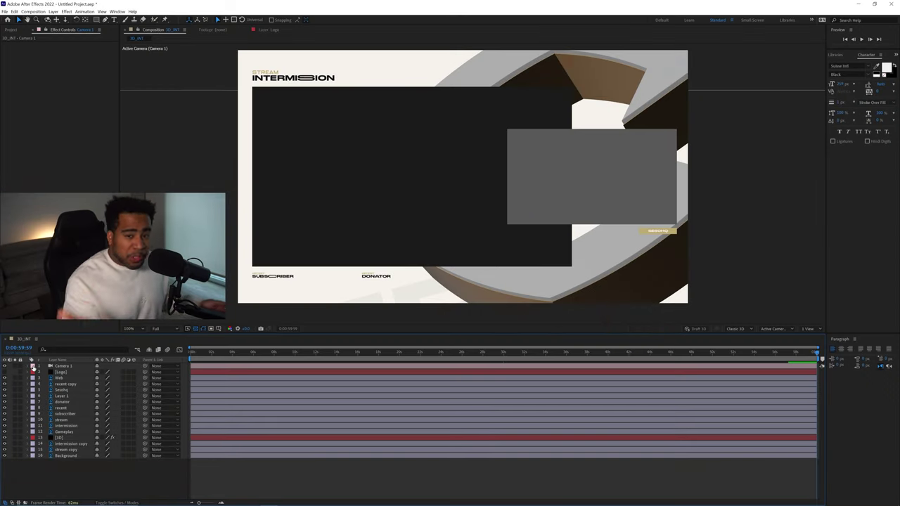
- Add a Spot-type light with the default settings to the 3D_INT composition
right_click(87, 473)
mouse_move(113, 394)
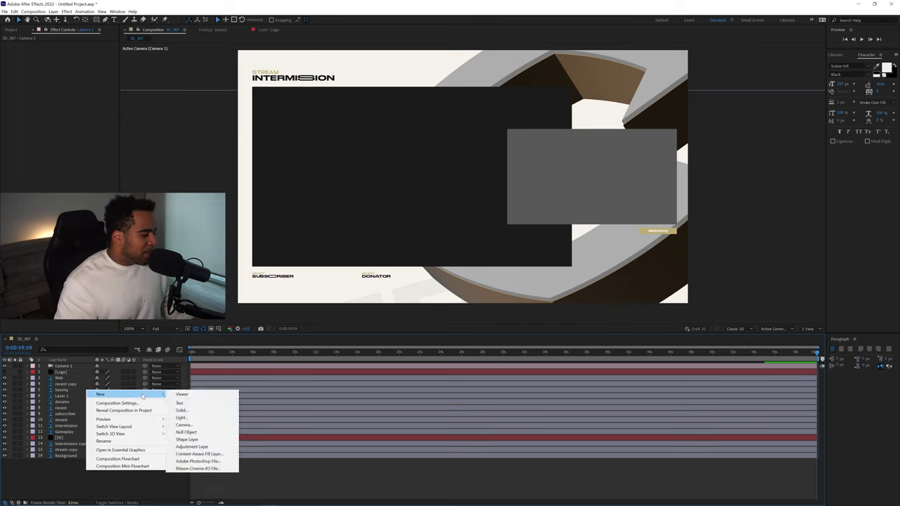
click(187, 420)
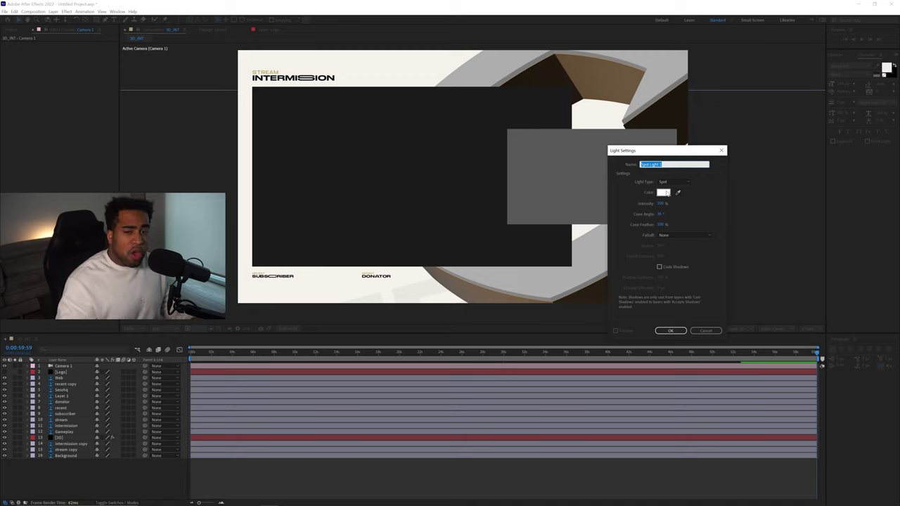
click(671, 182)
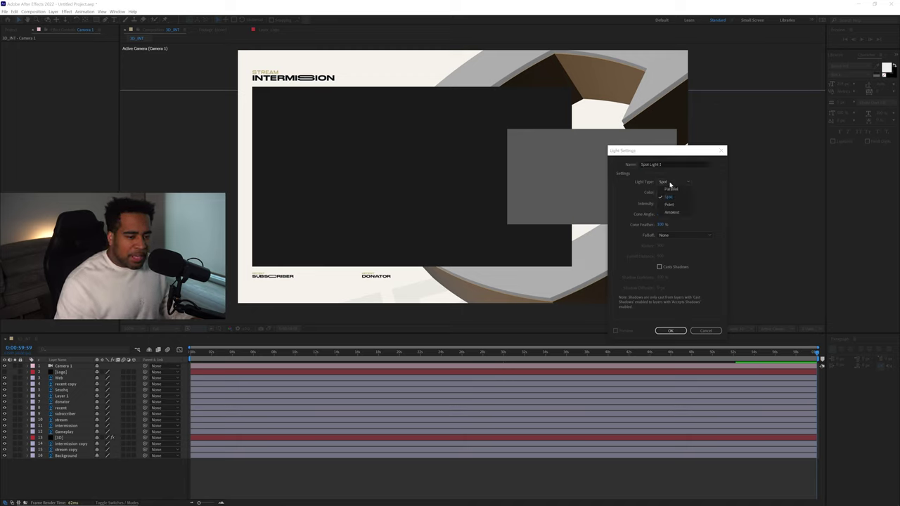
click(674, 197)
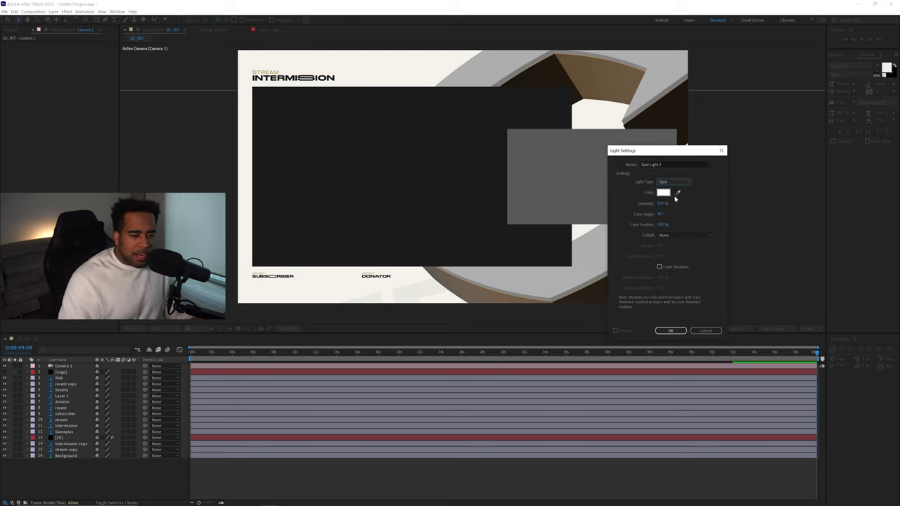
click(671, 330)
- Rotate Spot Light 1 above the layout, tilting its cone slightly downward over the S logo
scroll(519, 170, down, 4)
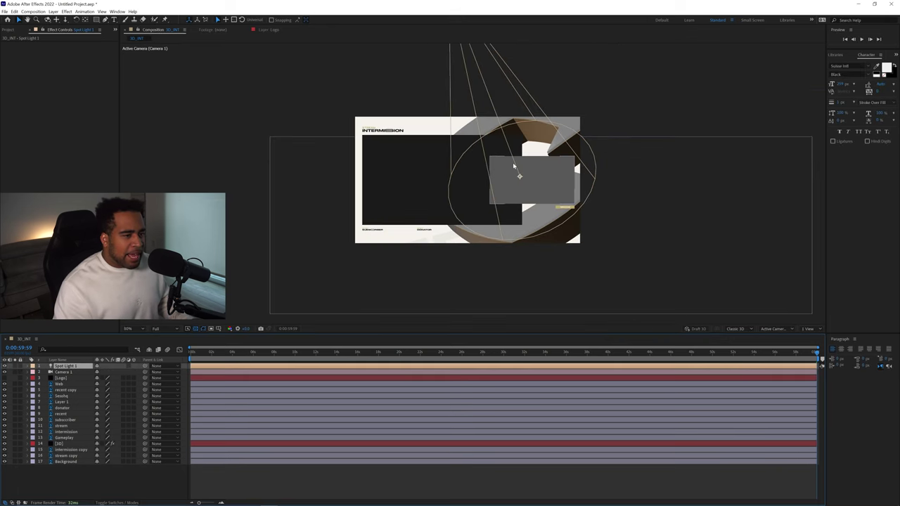
scroll(494, 122, up, 2)
scroll(485, 106, down, 2)
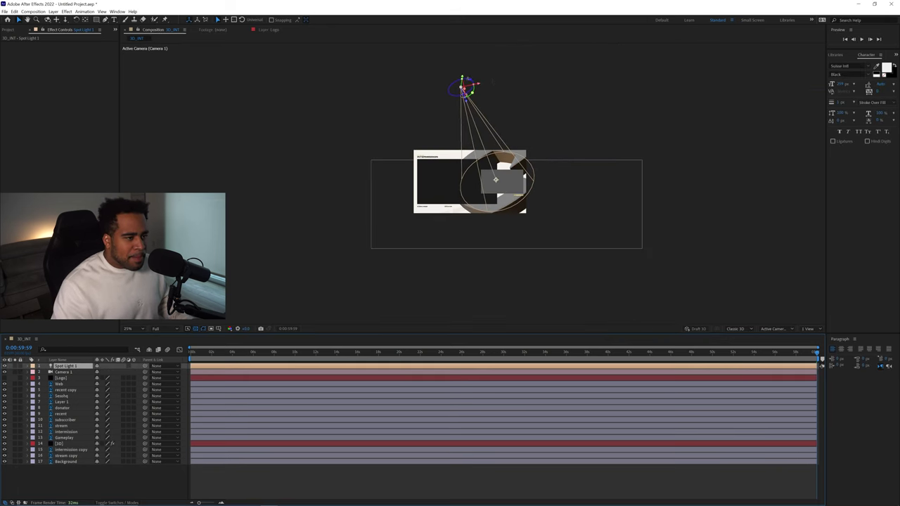
key(w)
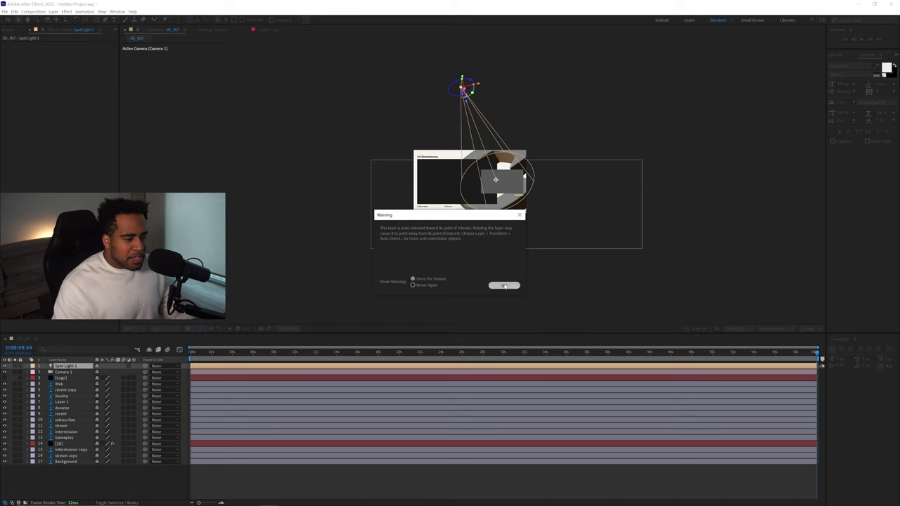
click(505, 285)
drag(465, 79, 462, 89)
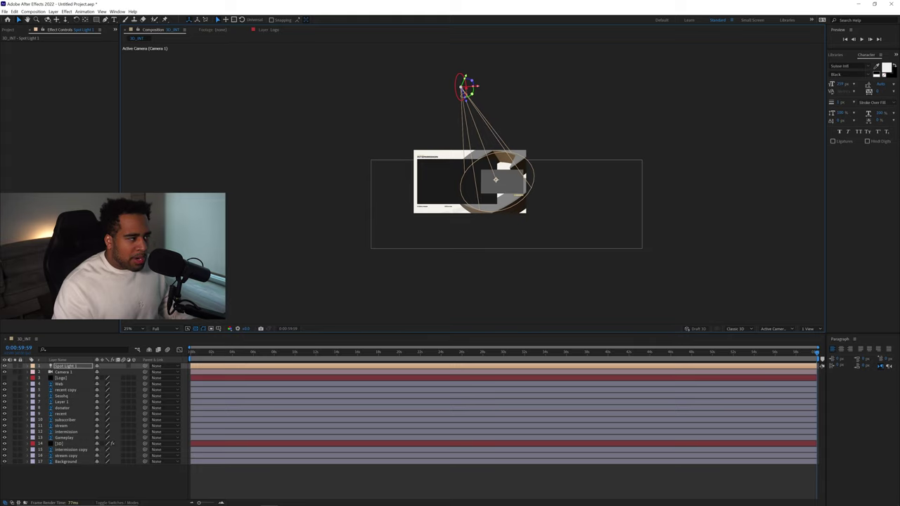
click(76, 19)
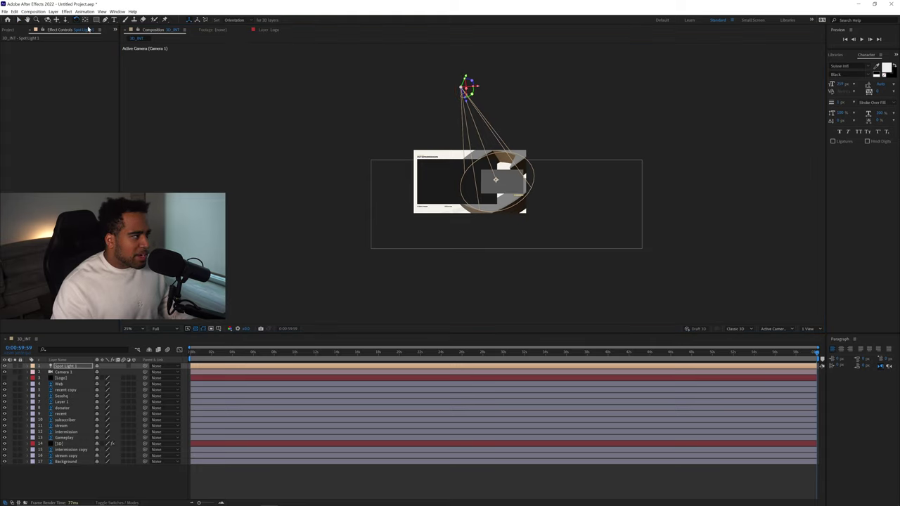
drag(463, 89, 464, 88)
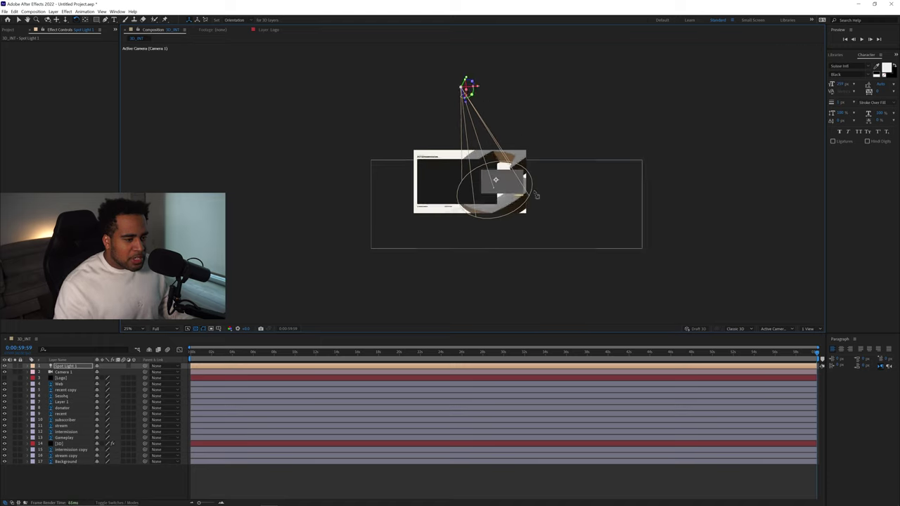
- Widen Spot Light 1's cone angle to cover the whole layout and scrub through the animation to check the lighting
click(62, 367)
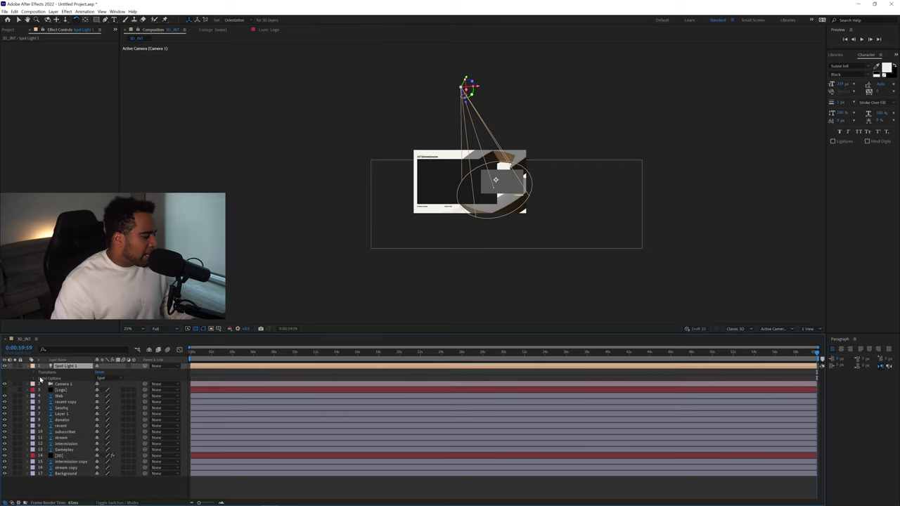
click(29, 366)
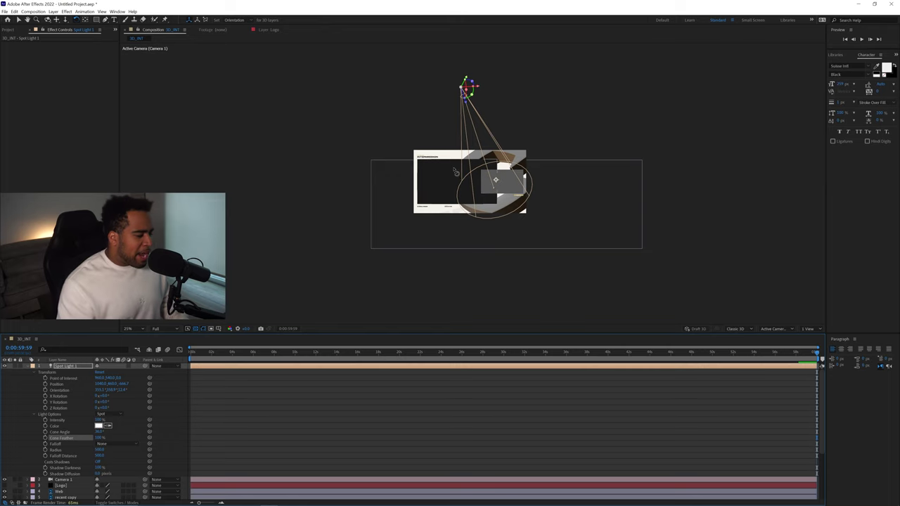
drag(101, 432, 109, 431)
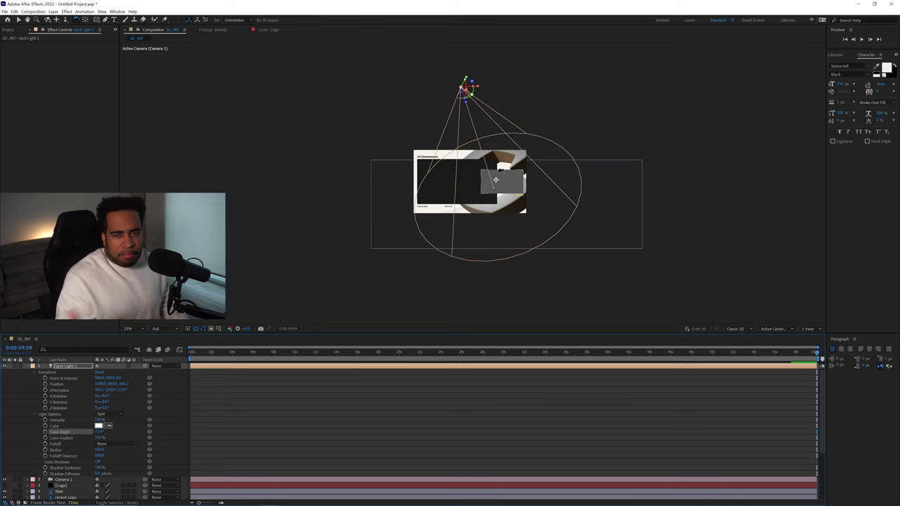
scroll(503, 170, up, 2)
scroll(530, 172, up, 2)
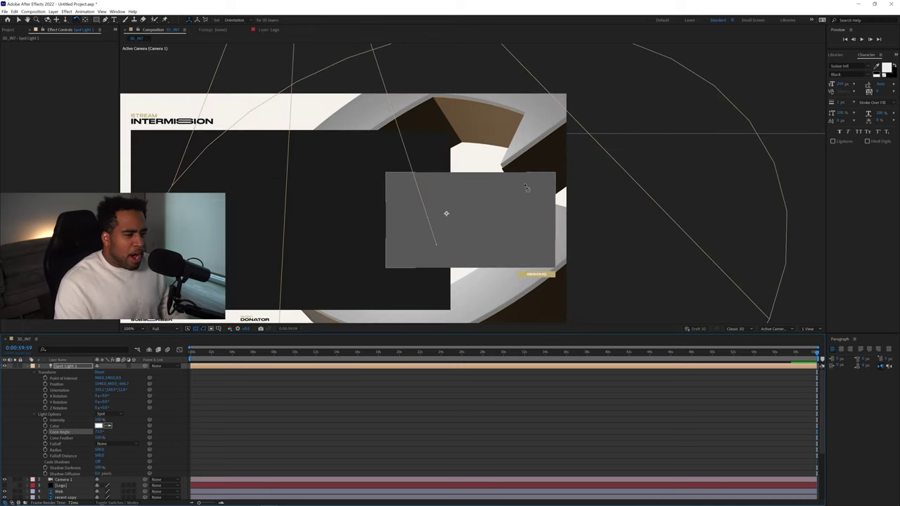
drag(231, 358, 589, 356)
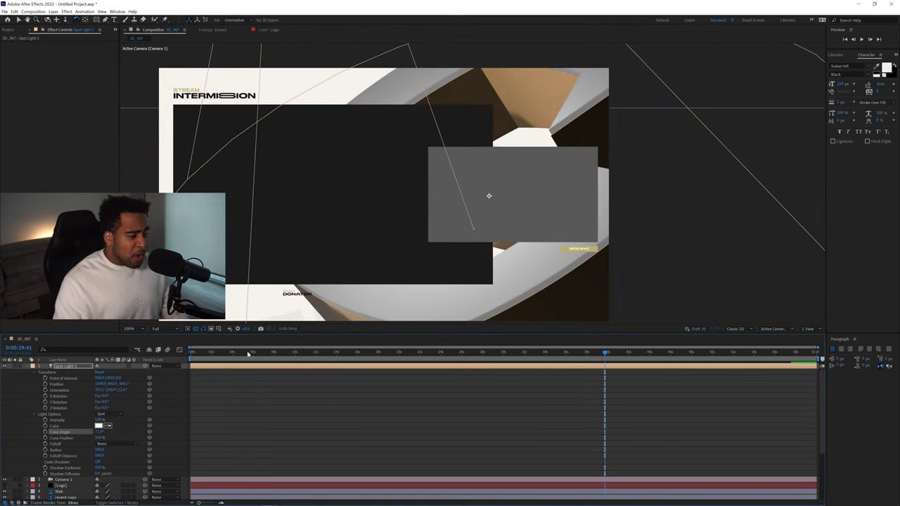
key(Home)
click(28, 366)
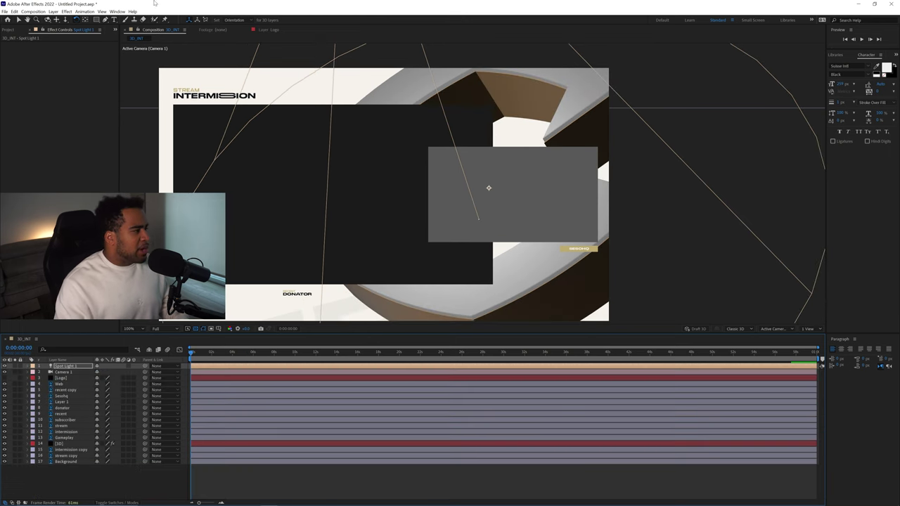
- Send the 3D_INT composition to the Adobe Media Encoder queue and set its export format to WebM
click(41, 12)
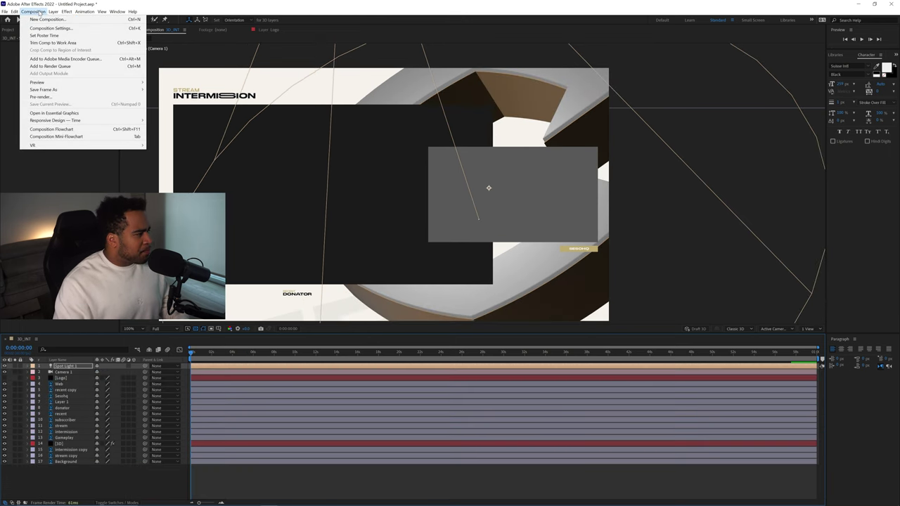
click(79, 58)
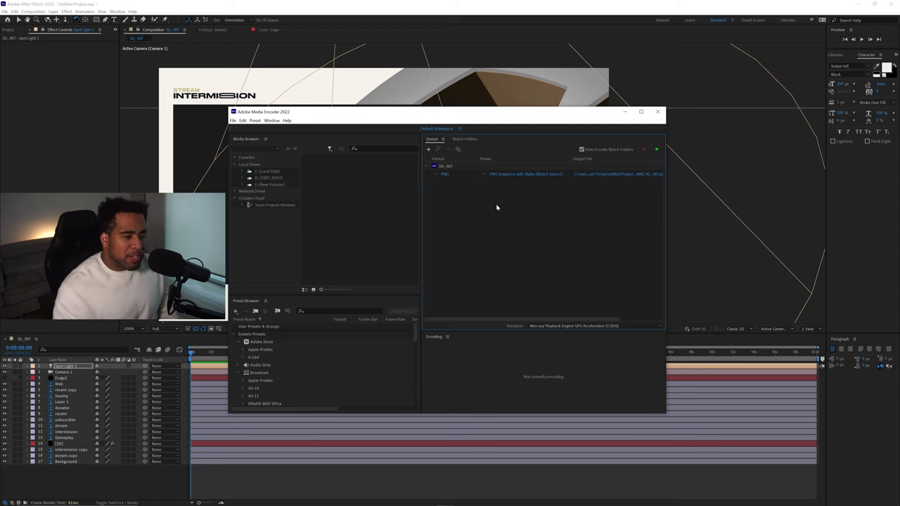
click(443, 175)
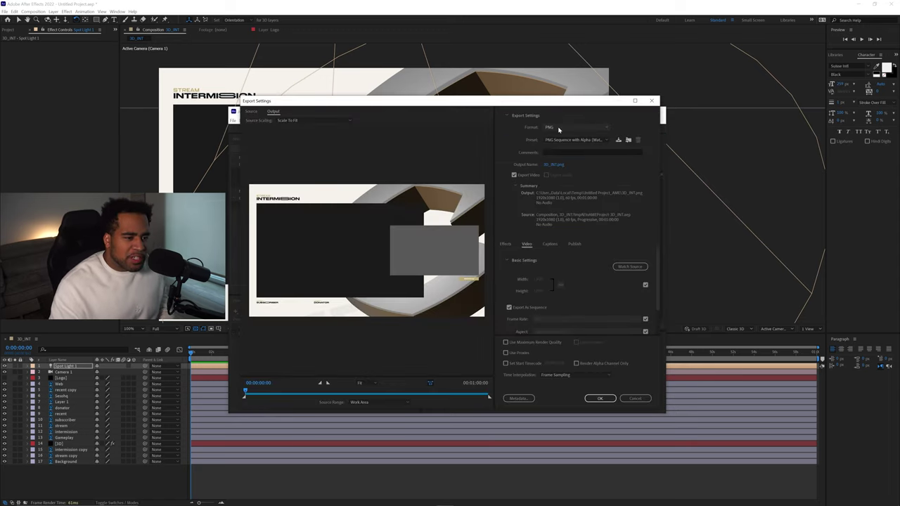
click(559, 128)
click(557, 366)
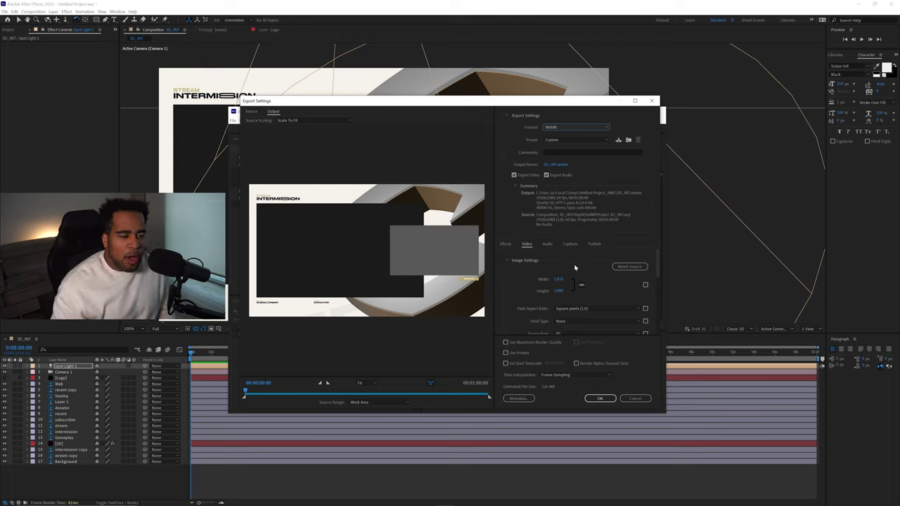
- Enable maximum render quality and set the encoding method to Constrained Quality with a bitrate of about 7,699 kb/s
click(524, 343)
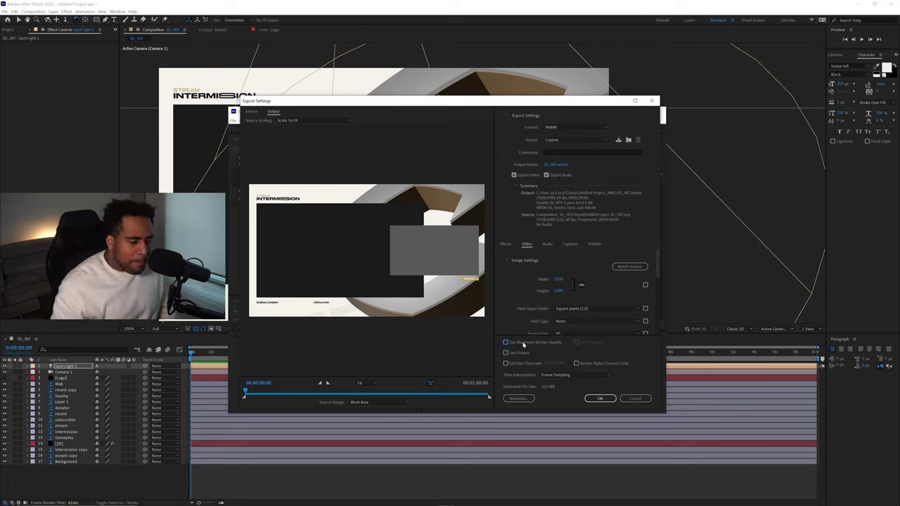
drag(659, 264, 660, 291)
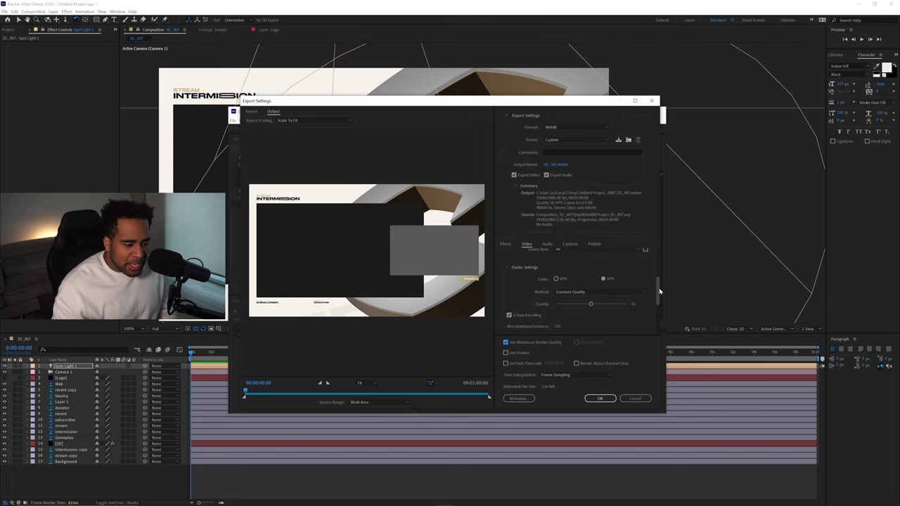
click(586, 288)
click(588, 301)
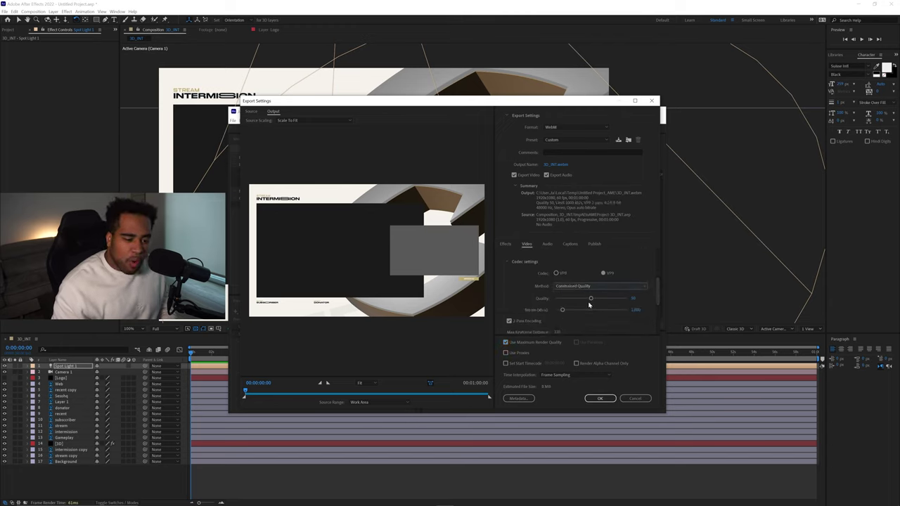
drag(563, 313, 610, 314)
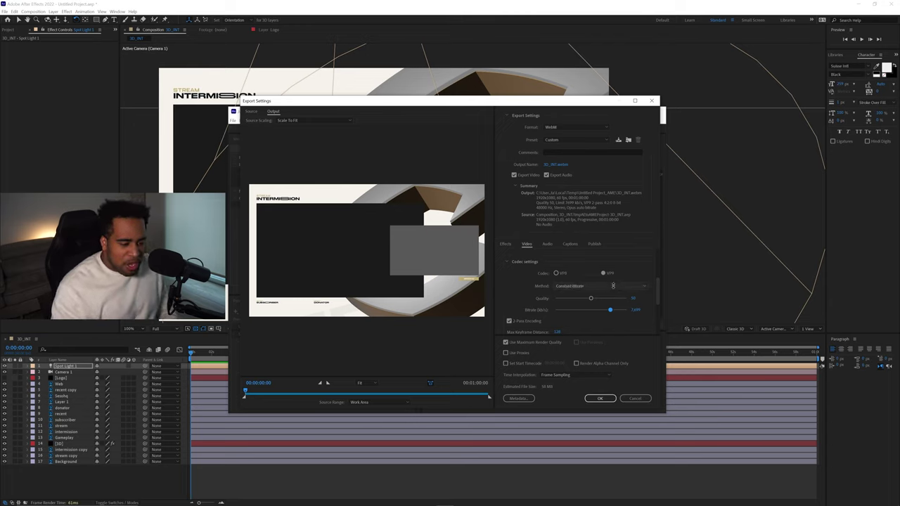
scroll(616, 286, down, 1)
click(617, 287)
click(578, 301)
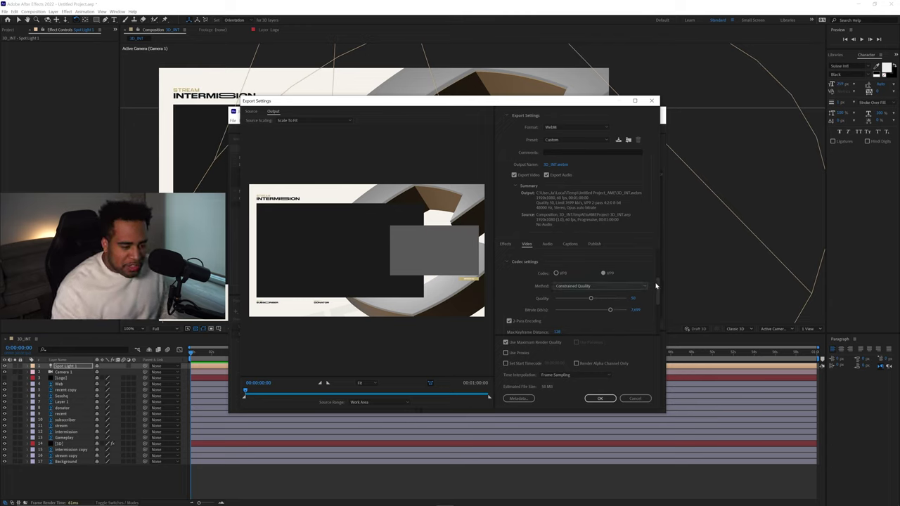